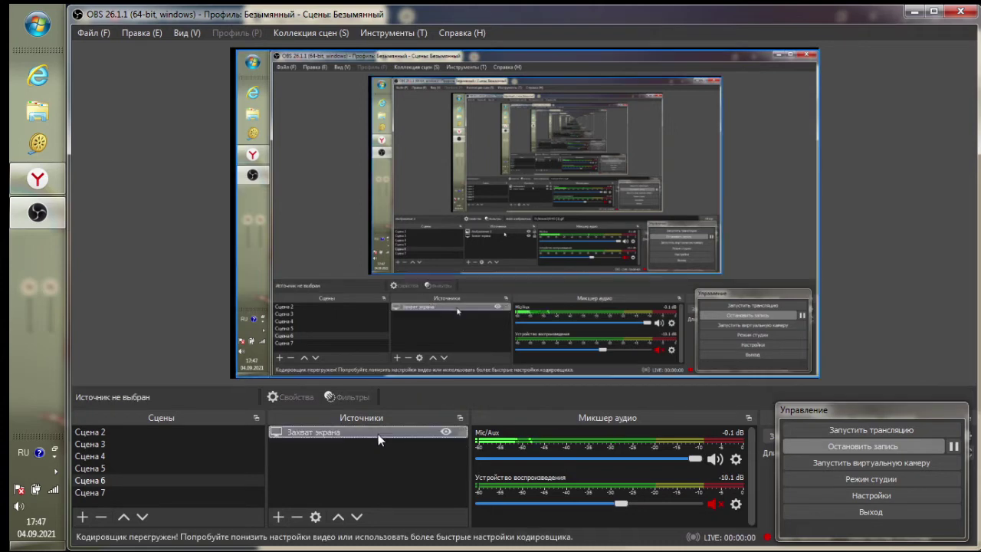
Add a new image source named "Изображение 2" to Сцена 6, using the file maxresdefault_live from the видео2 folder
left_click(279, 518)
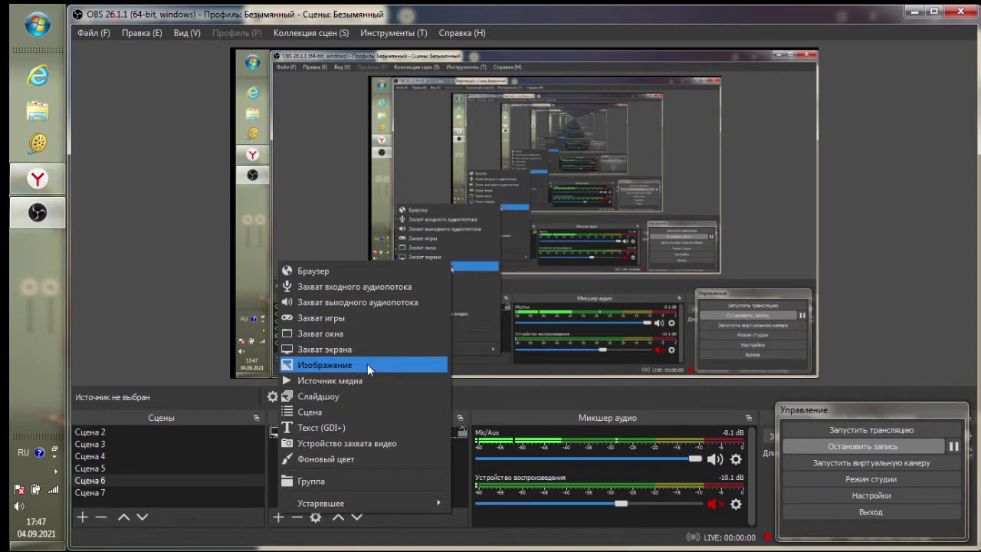
key("Escape")
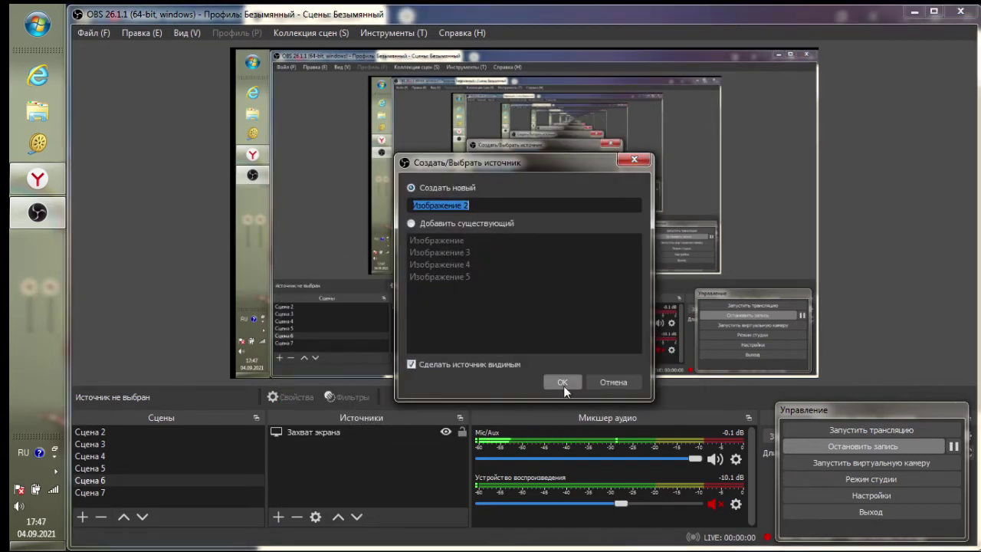
left_click(563, 384)
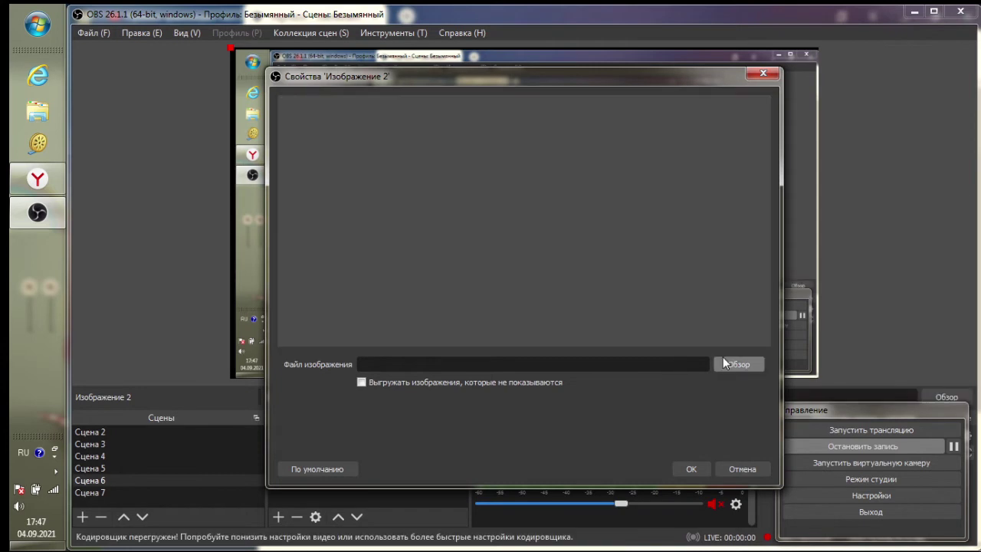
left_click(736, 365)
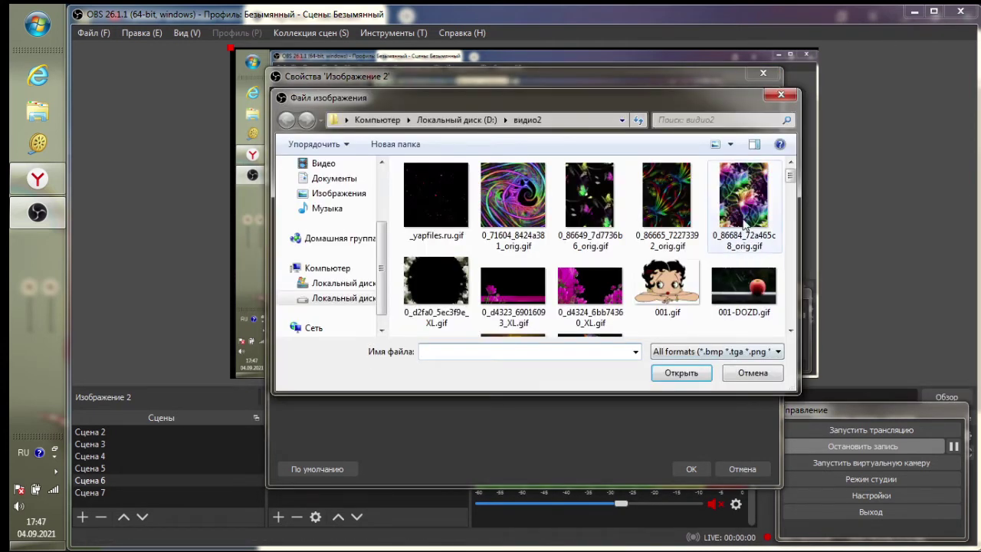
left_click_drag(792, 178, 805, 303)
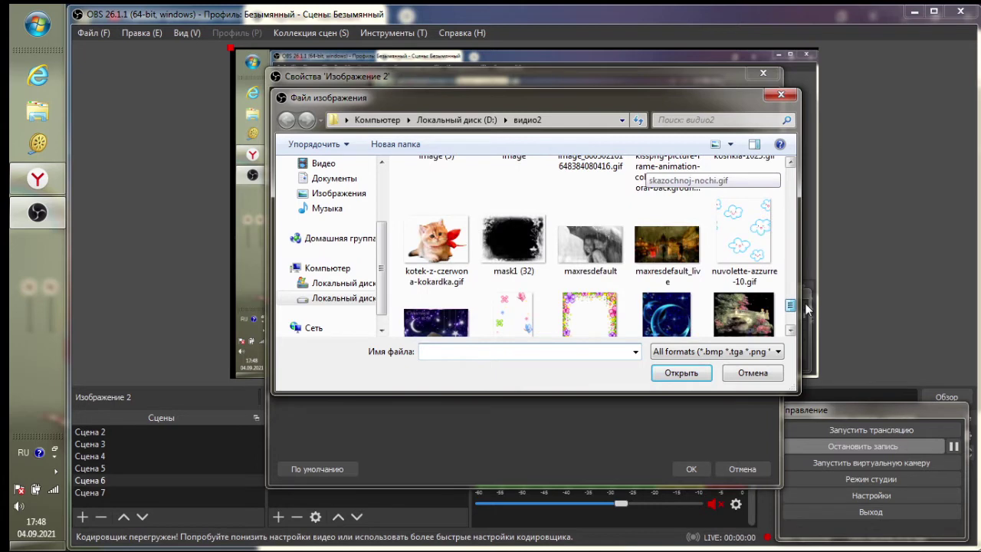
left_click(667, 244)
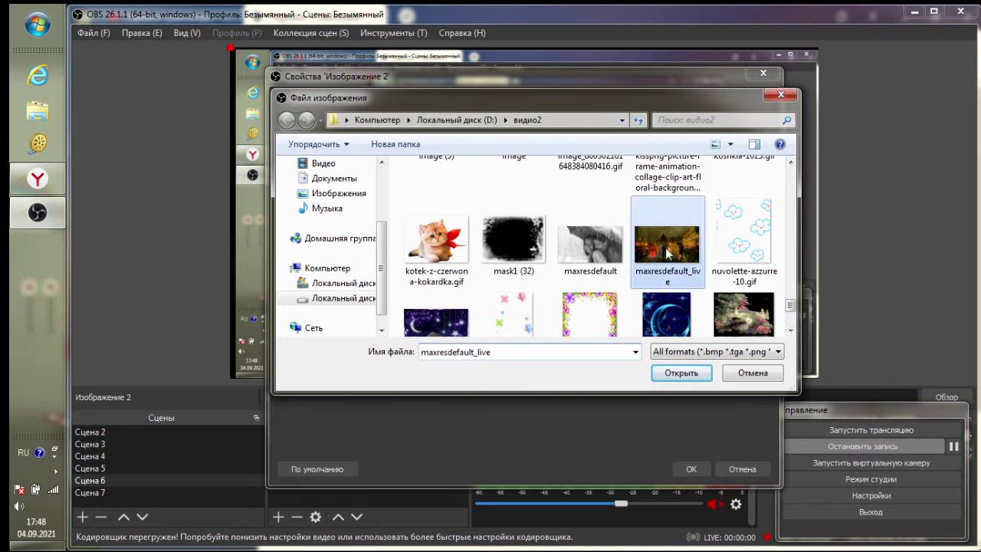
left_click(681, 373)
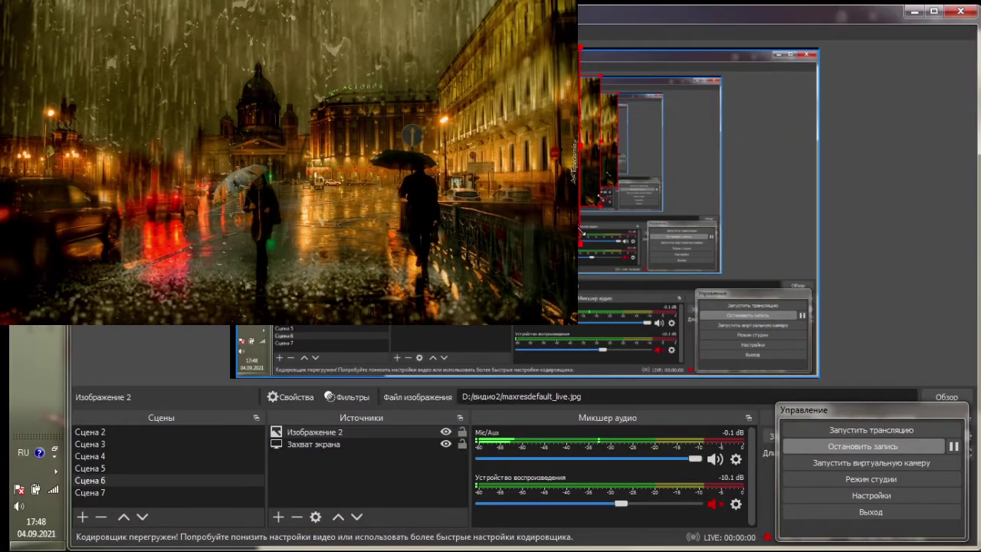
Shrink the rainy street image in the preview and reposition it near the upper-left corner of the captured screen
left_click_drag(581, 235, 450, 177)
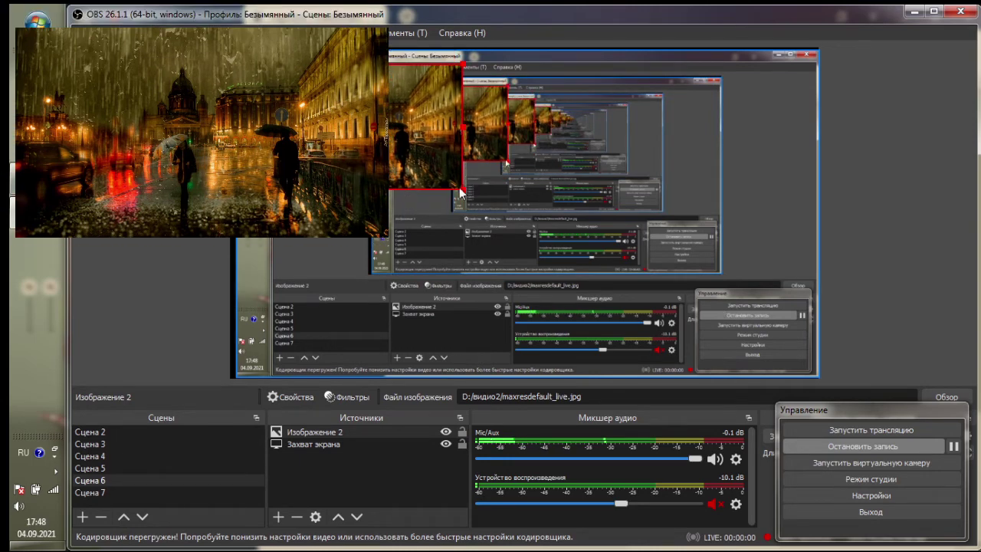
left_click_drag(460, 186, 437, 173)
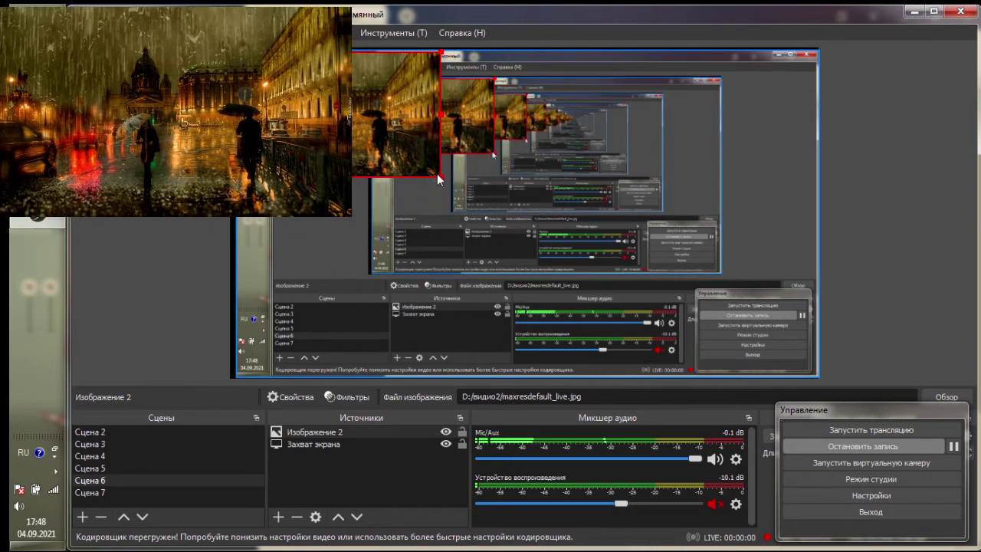
left_click(744, 185)
left_click(854, 163)
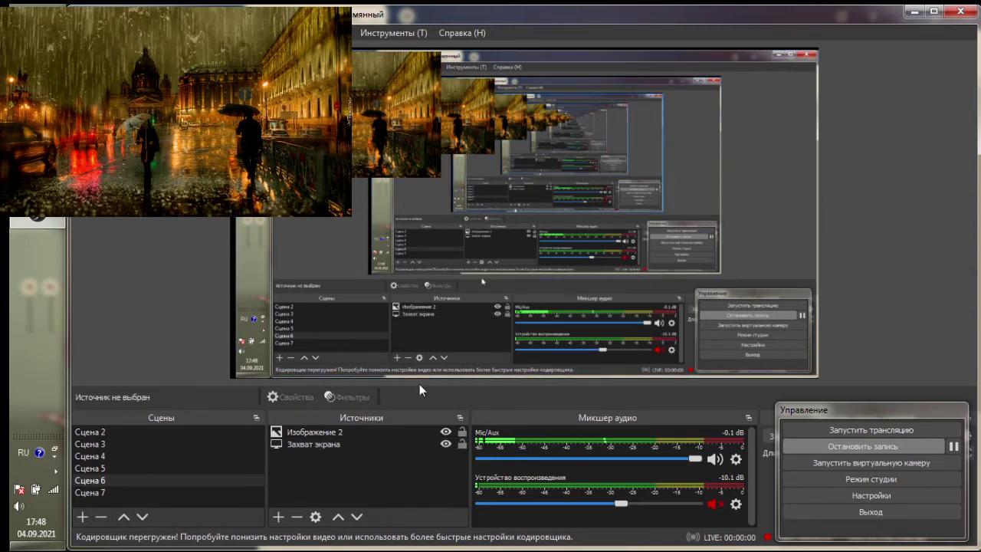
left_click_drag(412, 131, 433, 152)
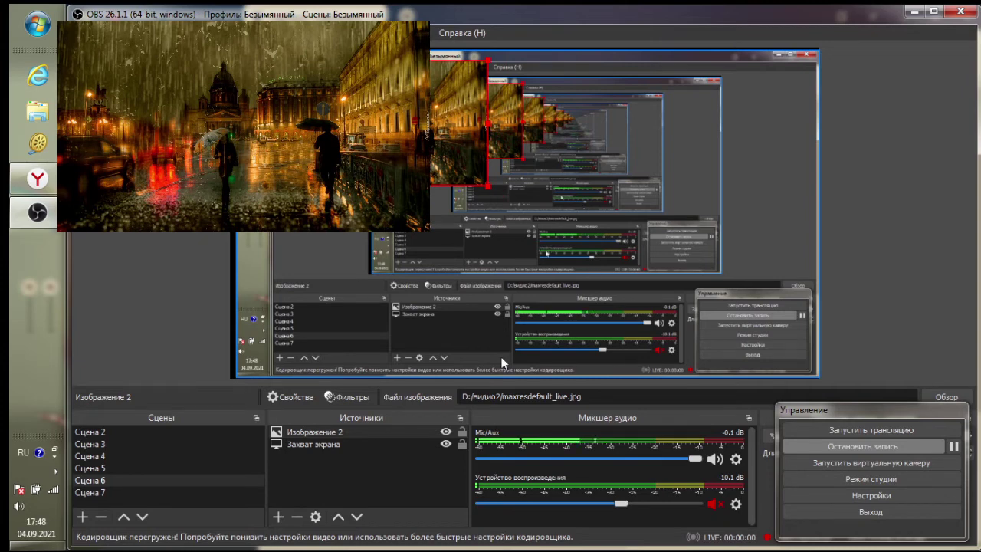
Lock and unlock the "Изображение 2" source, and delete it from the scene
left_click(462, 434)
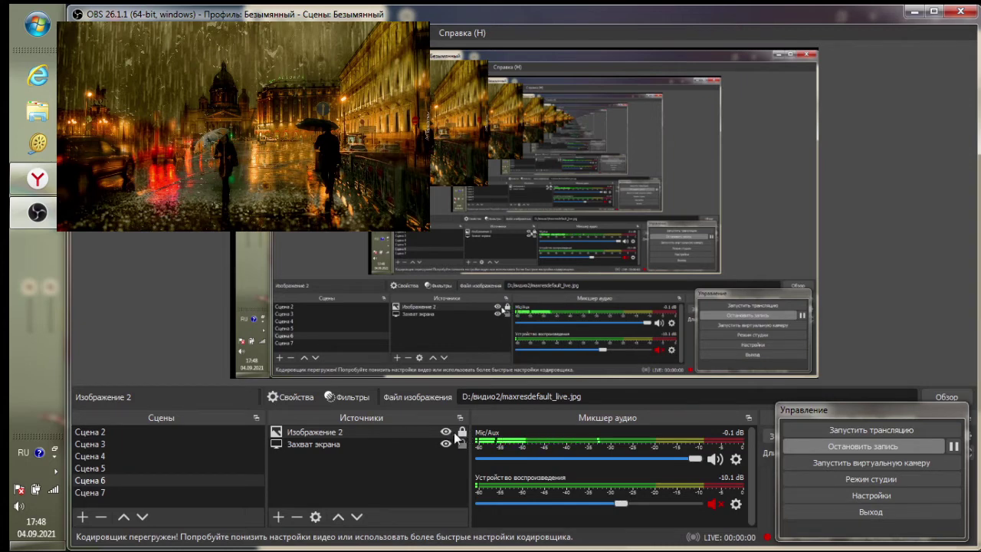
left_click(461, 434)
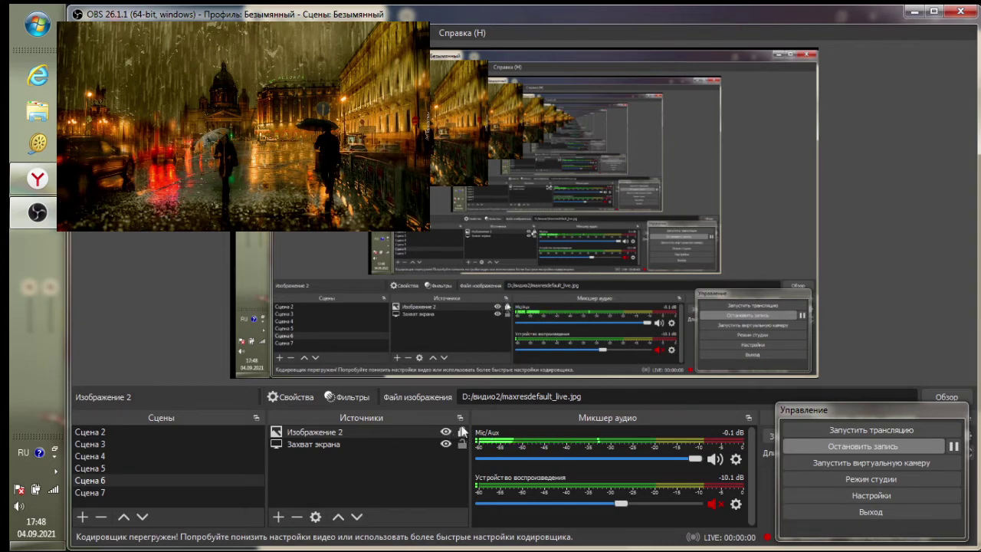
right_click(392, 434)
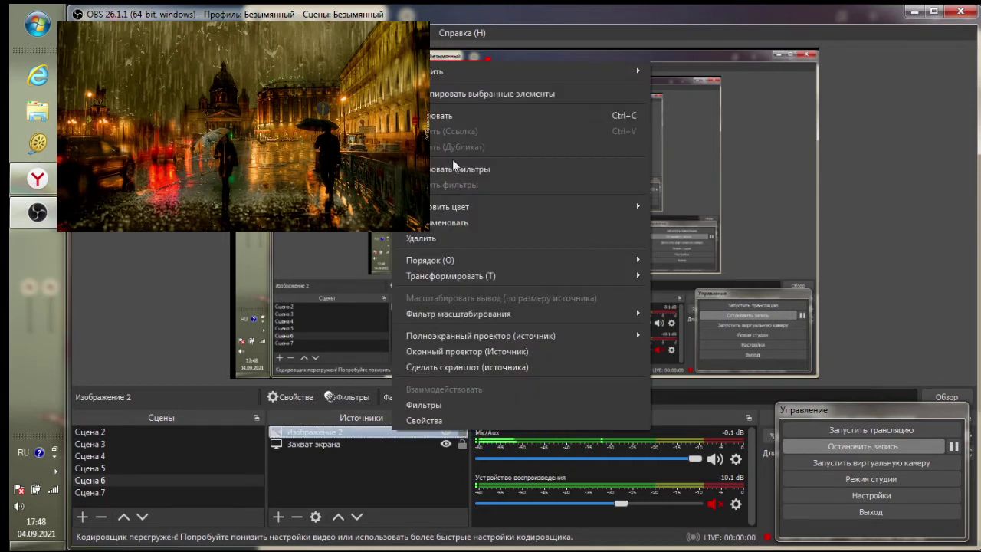
left_click(436, 237)
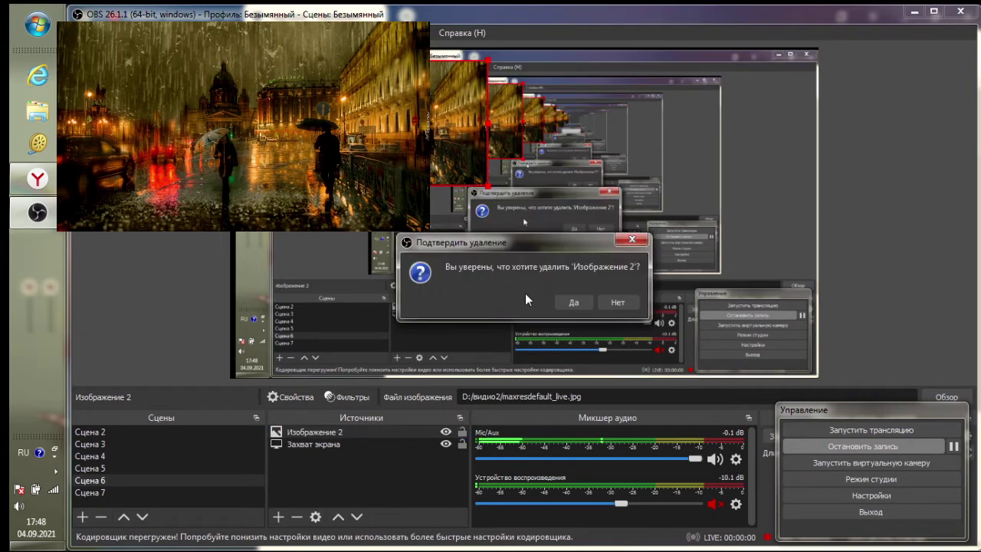
left_click(571, 302)
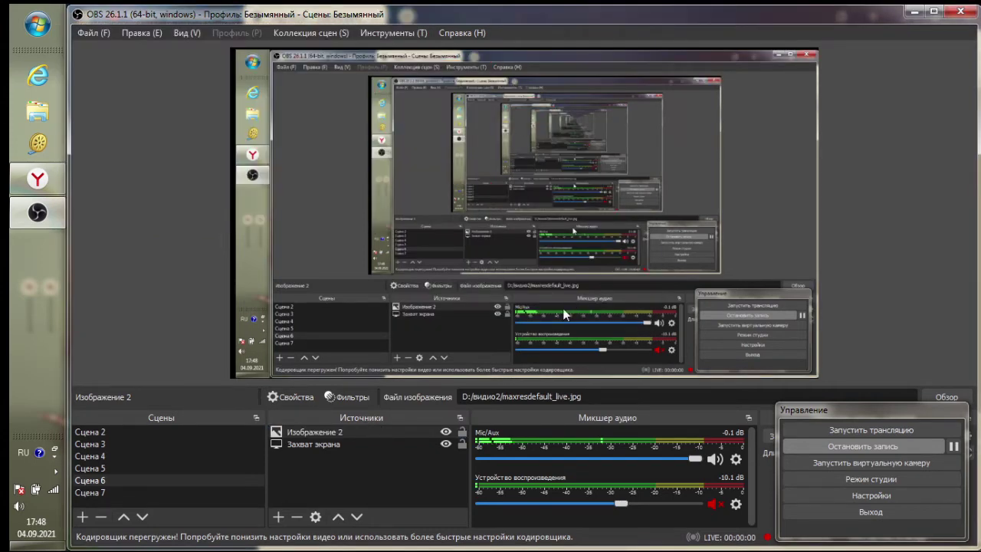
Add a new media source "Источник медиа 6" playing the local file "Kiss the Sky - Aakash Gandhi.mp3" with the "Повтор" option enabled
left_click(278, 517)
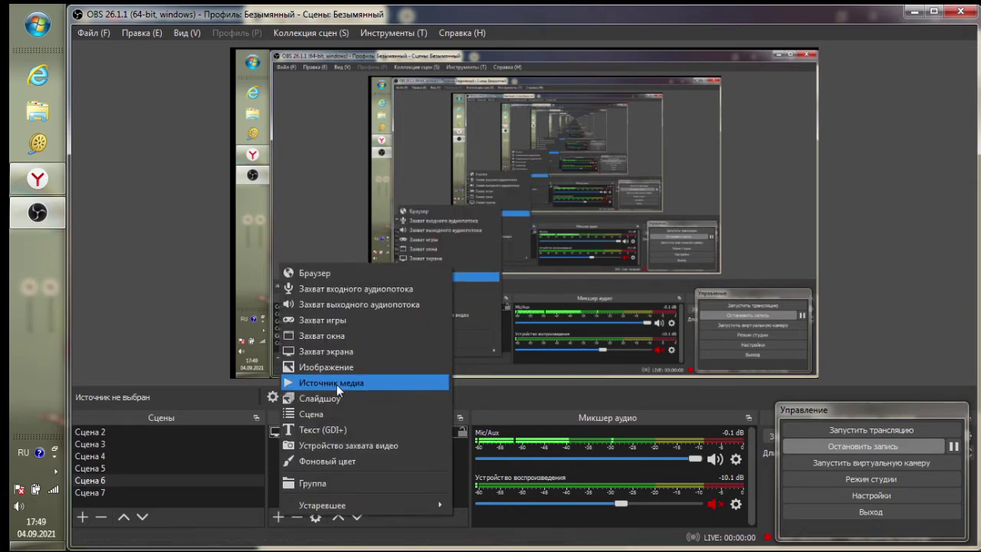
key("Escape")
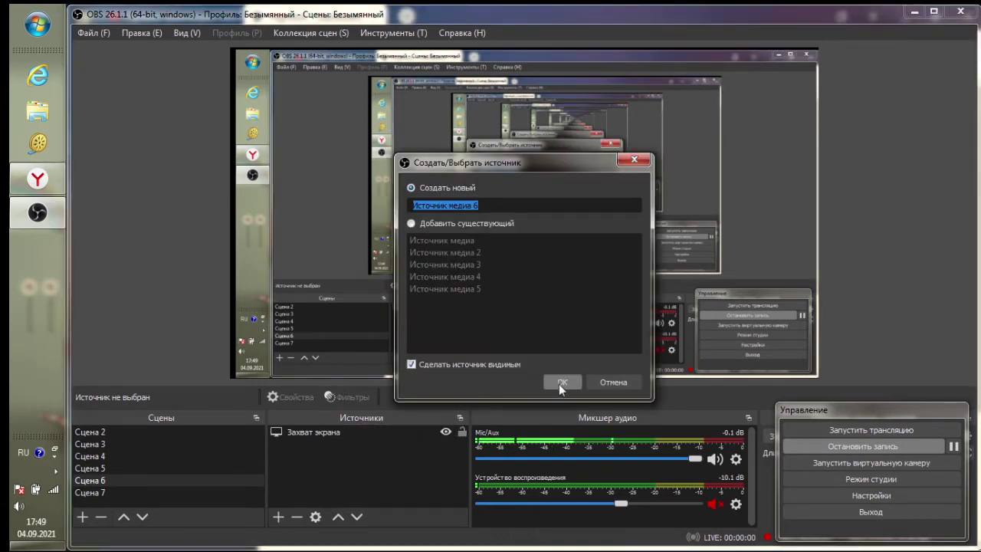
left_click(560, 382)
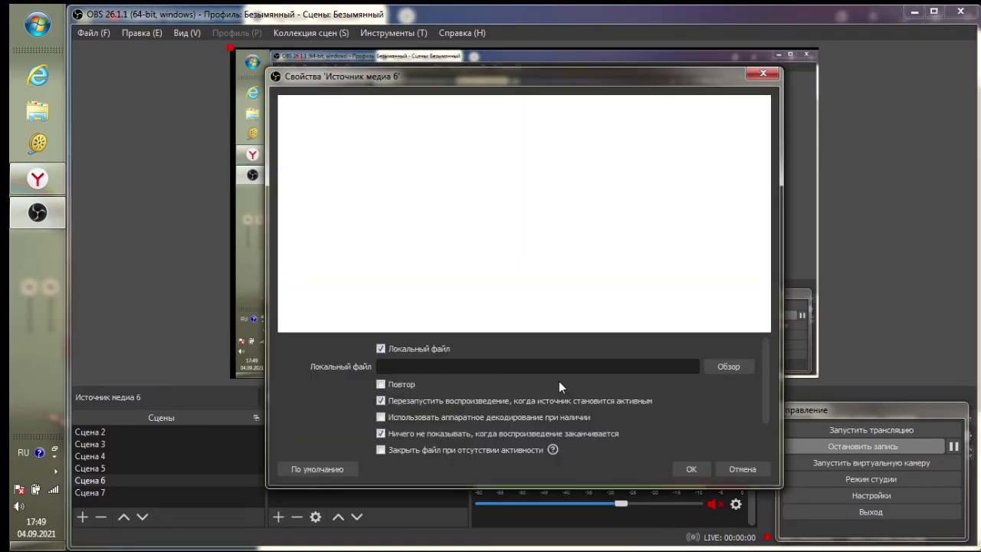
left_click(730, 367)
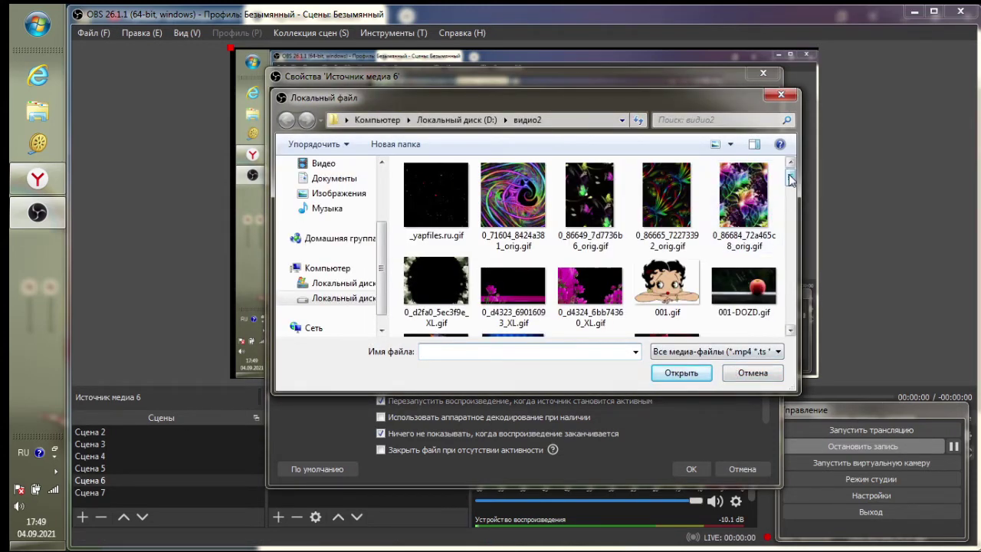
left_click_drag(790, 179, 796, 282)
left_click(654, 223)
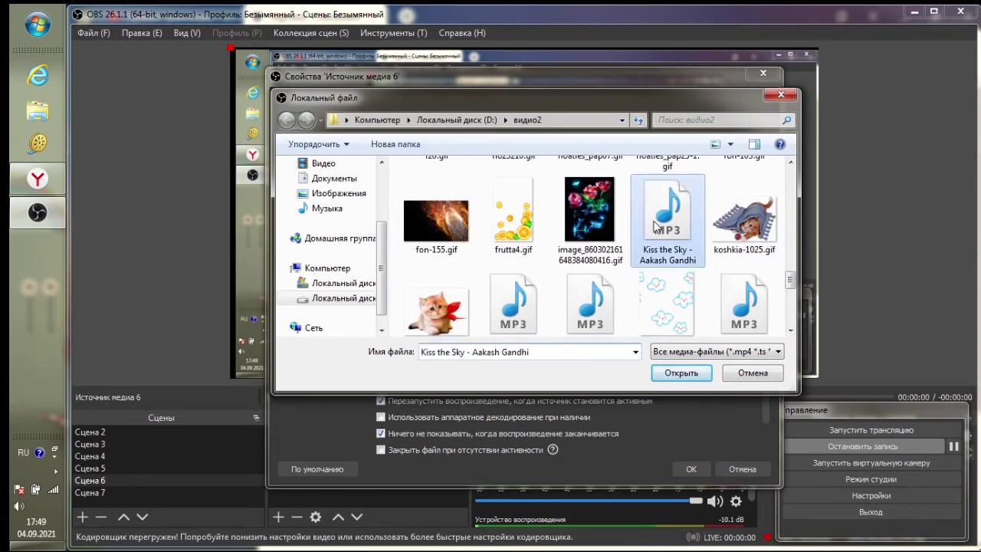
left_click(681, 373)
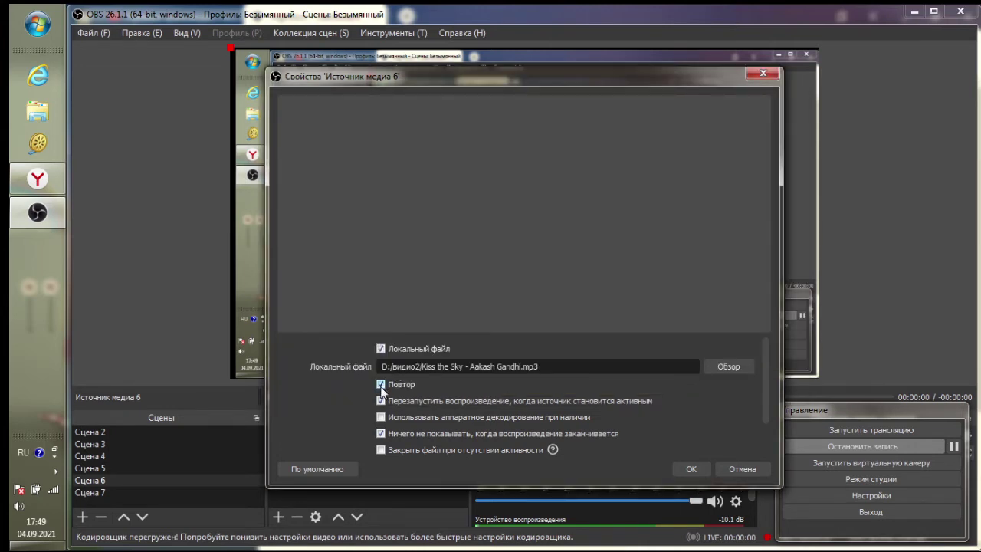
left_click(689, 469)
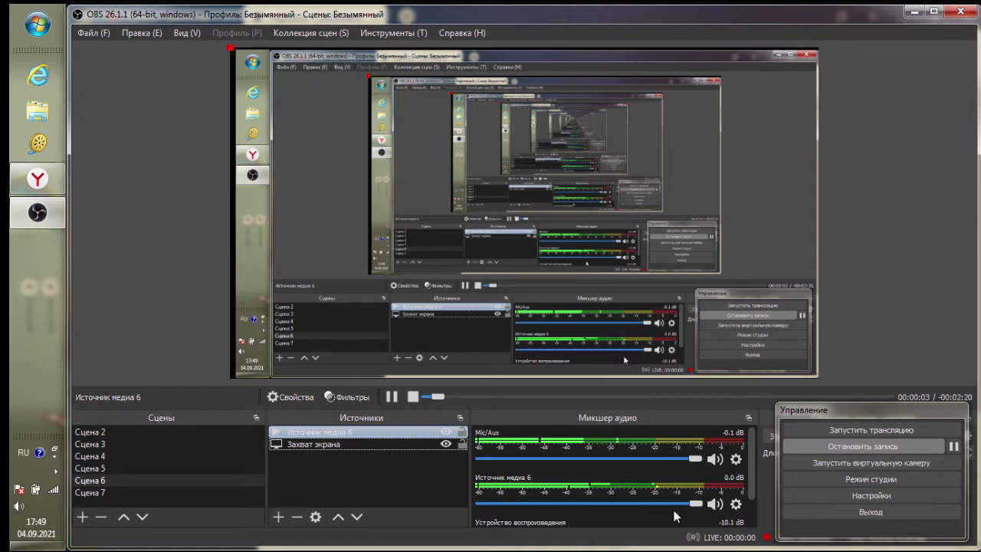
Set audio monitoring for "Источник медиа 6" to "Прослушивание и вывод" in the advanced audio properties
left_click(735, 504)
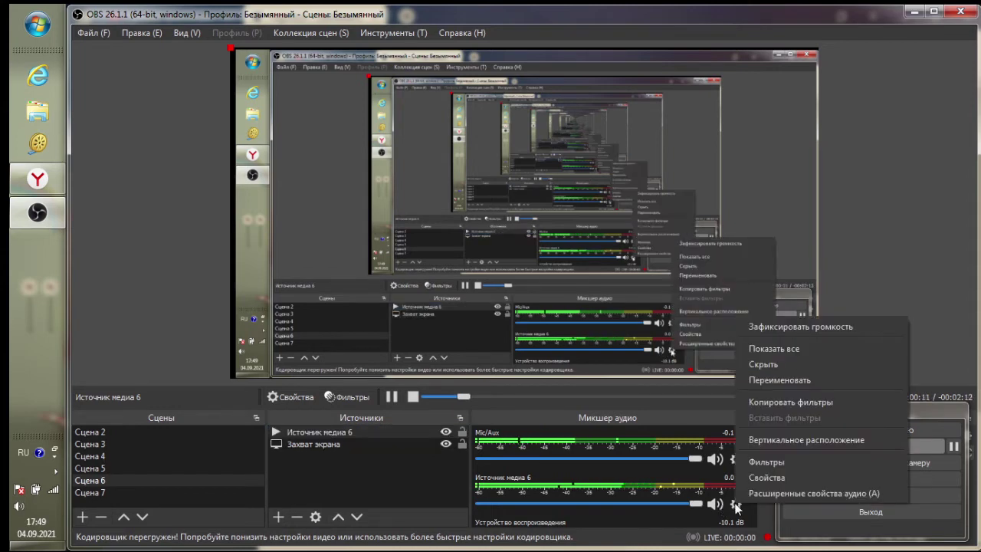
left_click(766, 494)
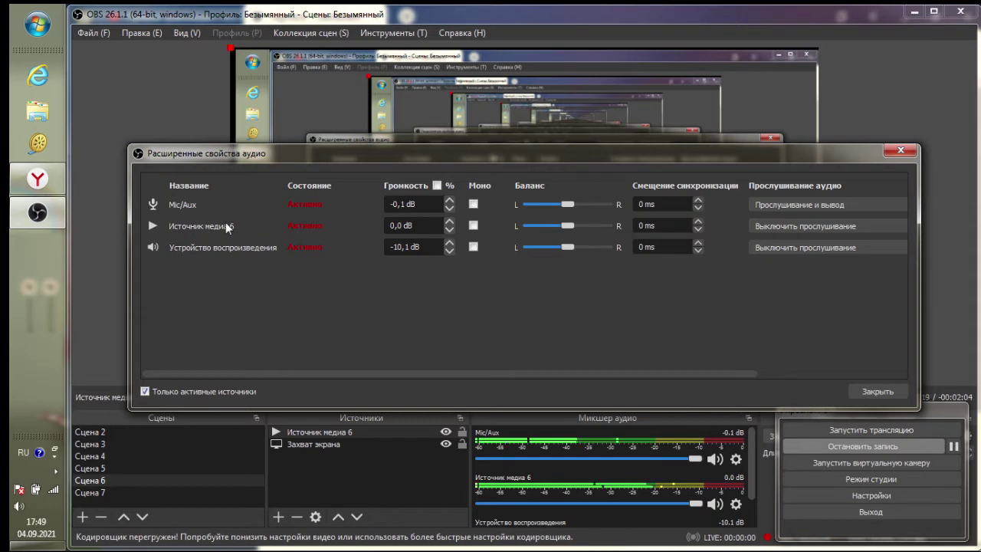
left_click(798, 224)
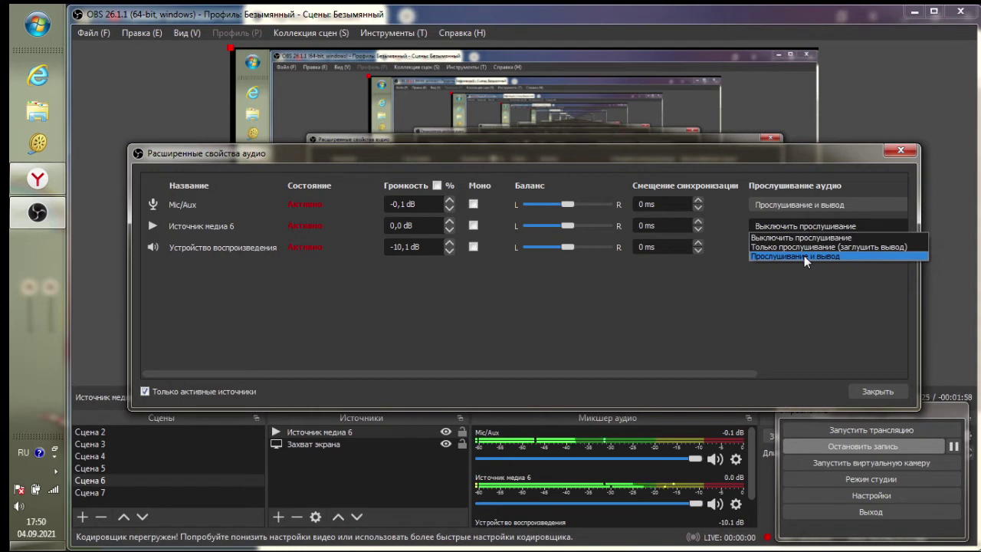
key("Escape")
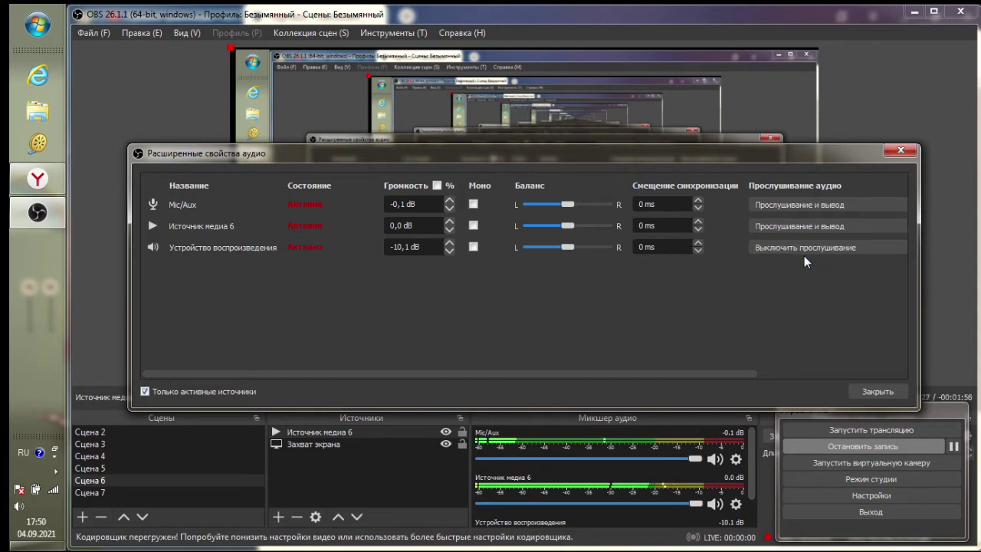
left_click(887, 394)
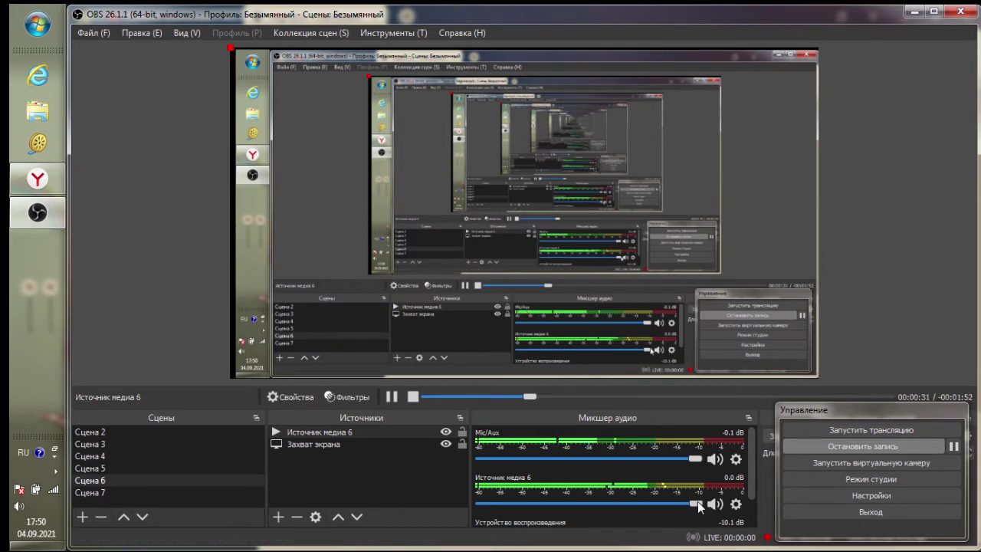
Mute and unmute "Источник медиа 6" and Mic/Aux, and lower the volume of "Источник медиа 6" to -32.2 dB
left_click_drag(696, 502, 575, 503)
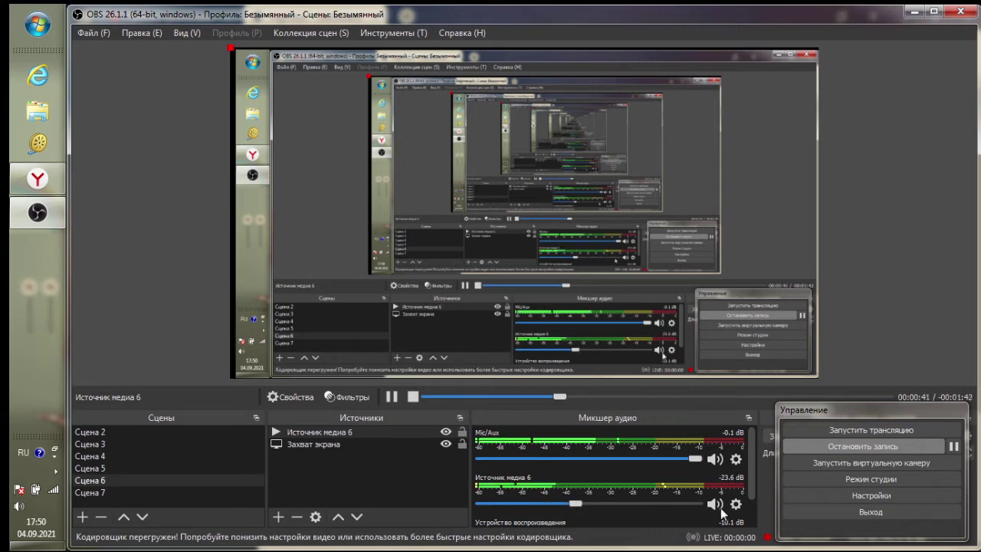
left_click(715, 505)
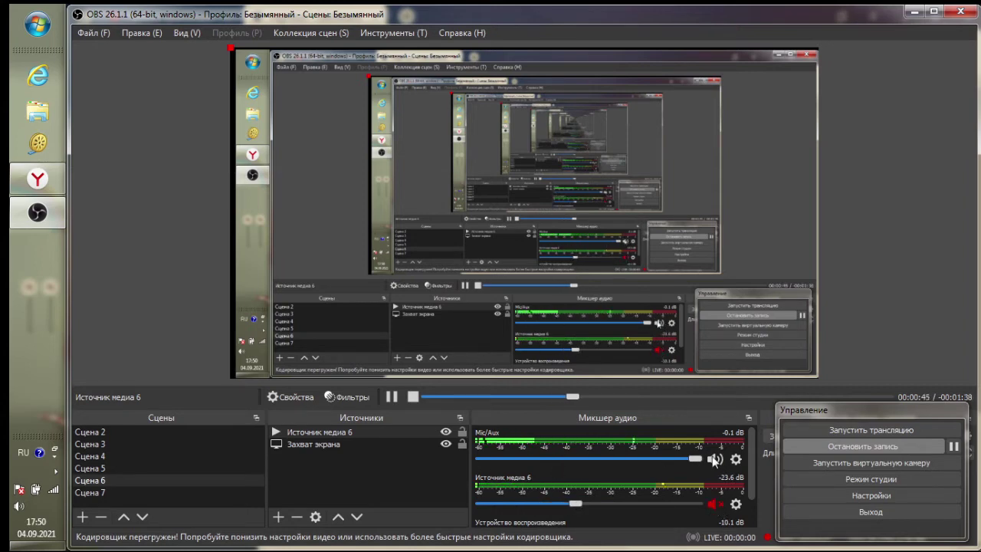
left_click(714, 459)
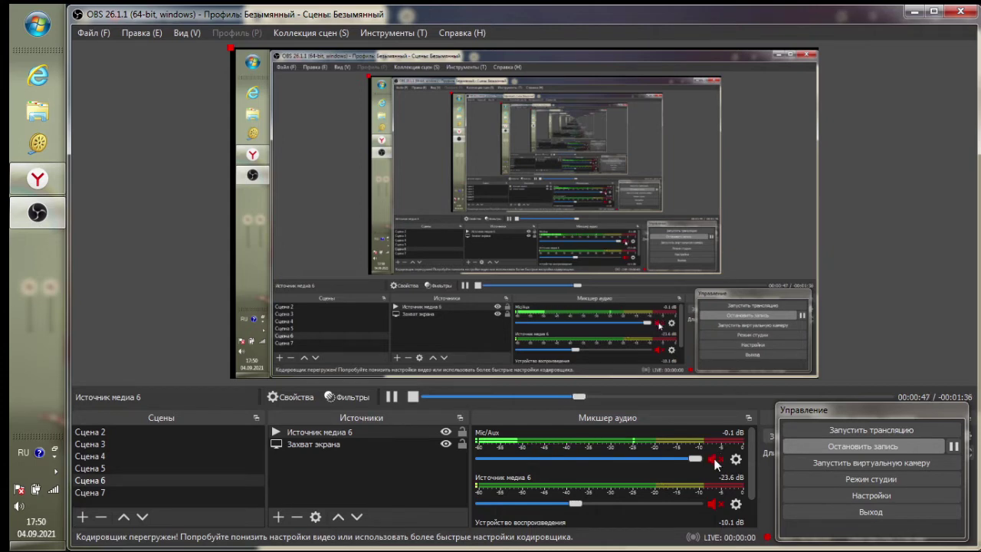
left_click(714, 460)
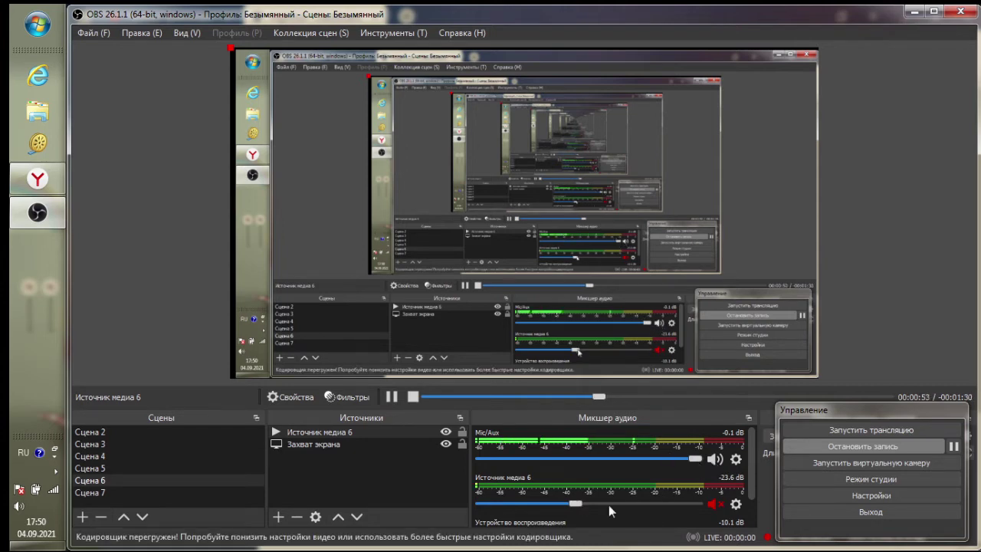
left_click(712, 504)
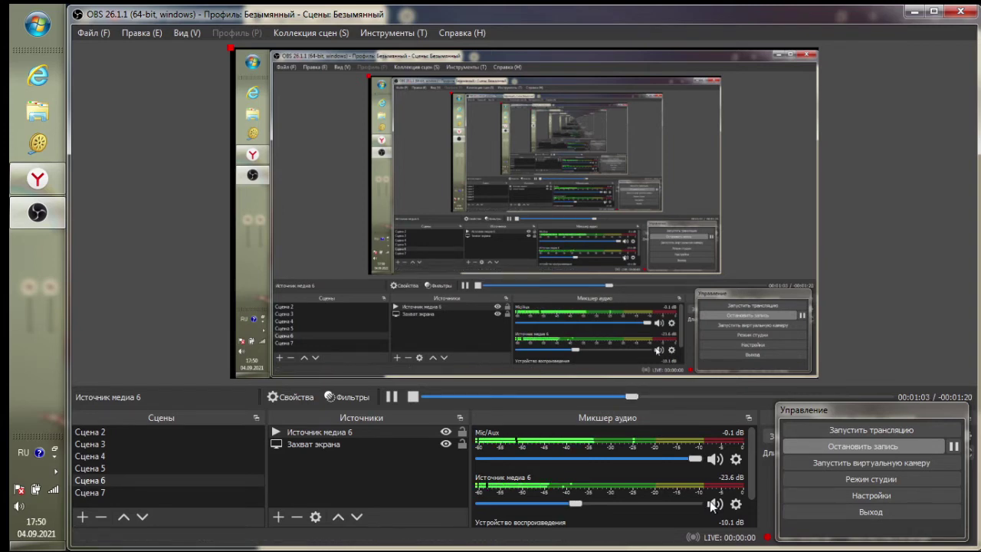
left_click_drag(575, 504, 555, 506)
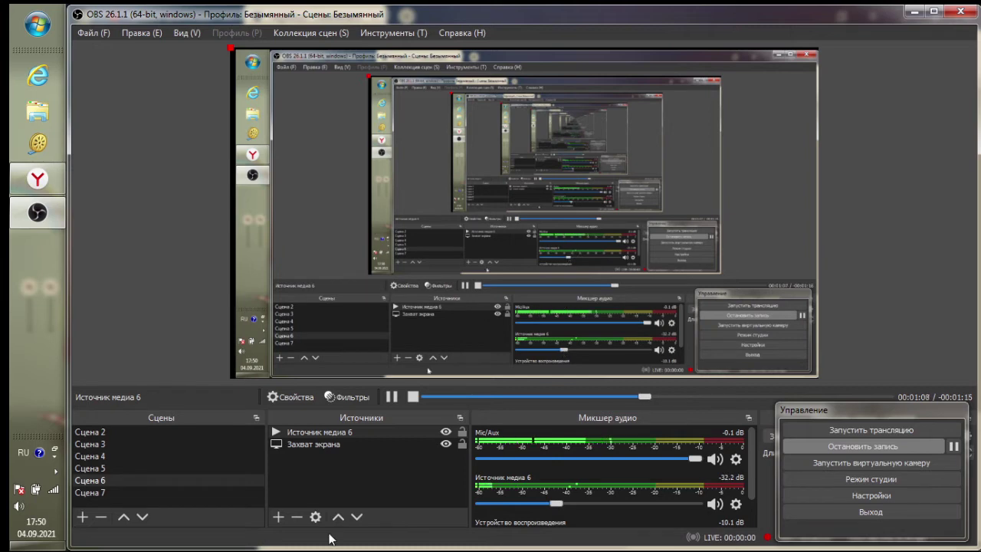
Create a new slideshow source "Слайдшоу 2" and add the image file "0_86649_7d7736b6_orig.gif" from the "видио2" folder
left_click(277, 518)
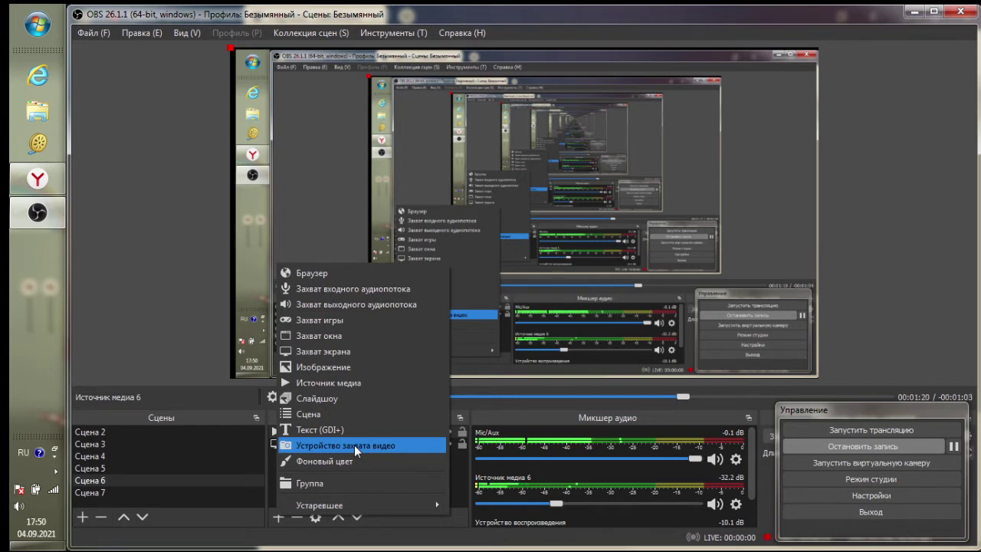
left_click(355, 398)
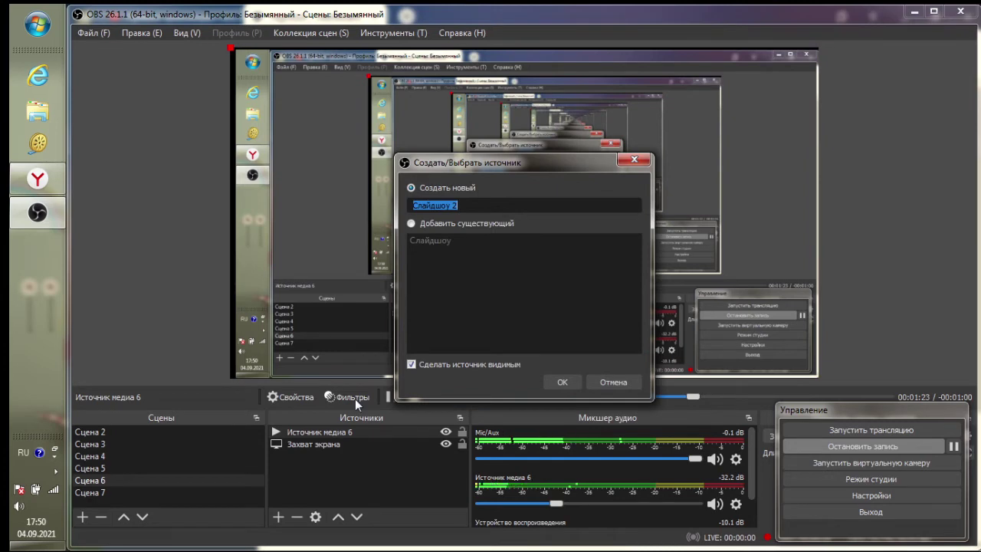
left_click(563, 381)
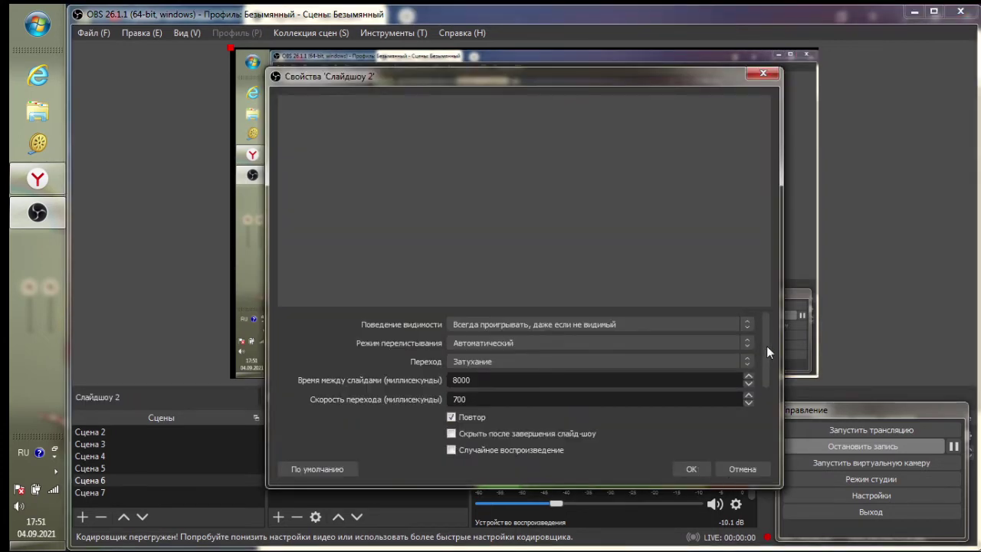
left_click_drag(766, 347, 768, 414)
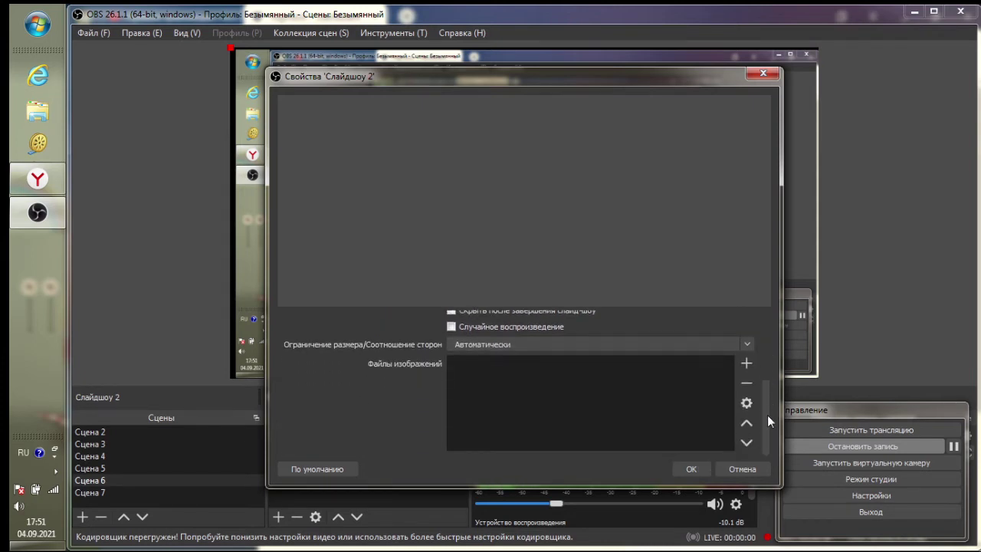
left_click(746, 364)
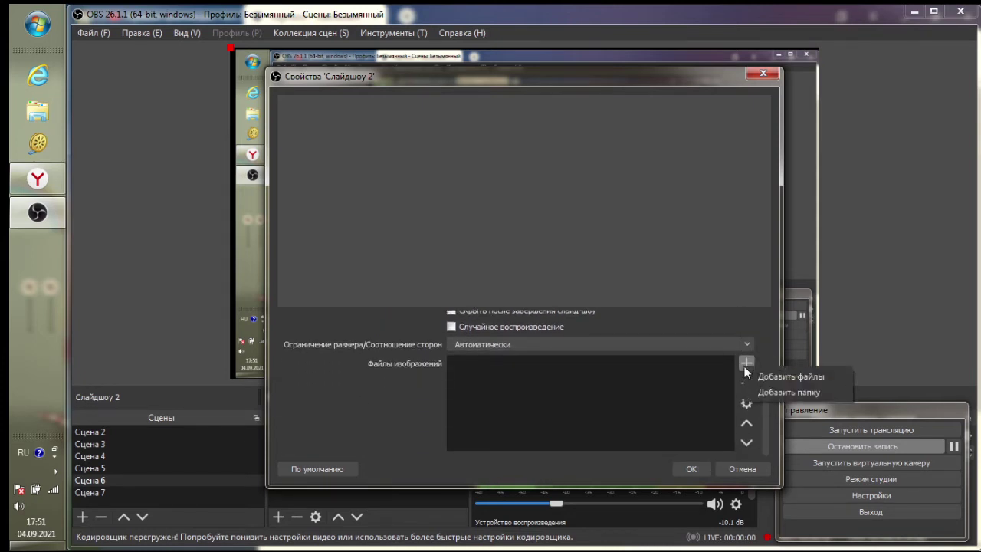
left_click(763, 374)
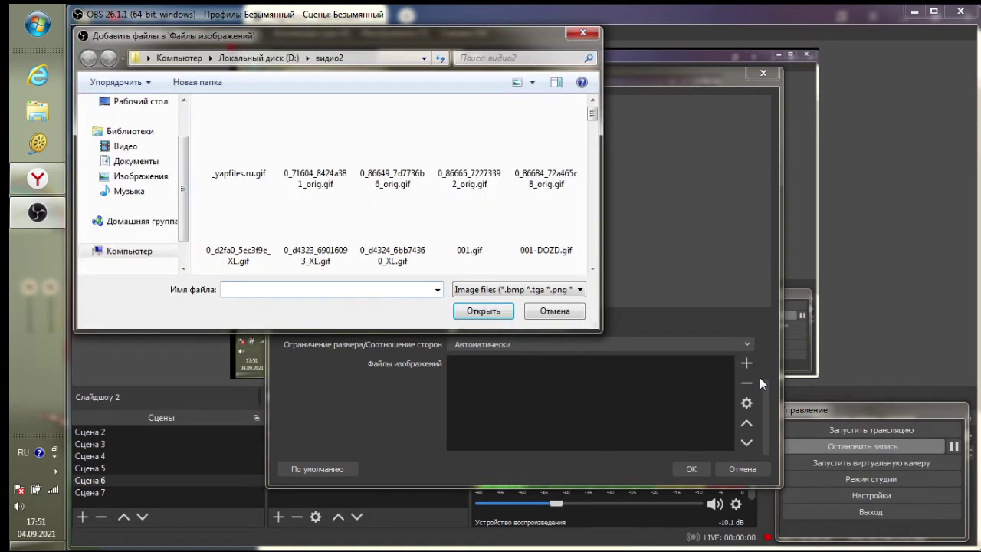
left_click(392, 136)
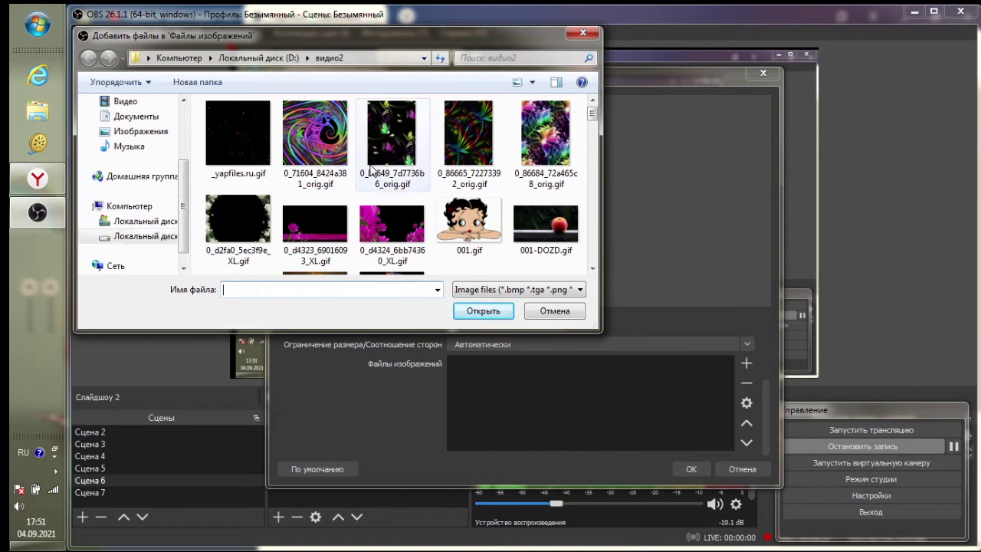
left_click(484, 311)
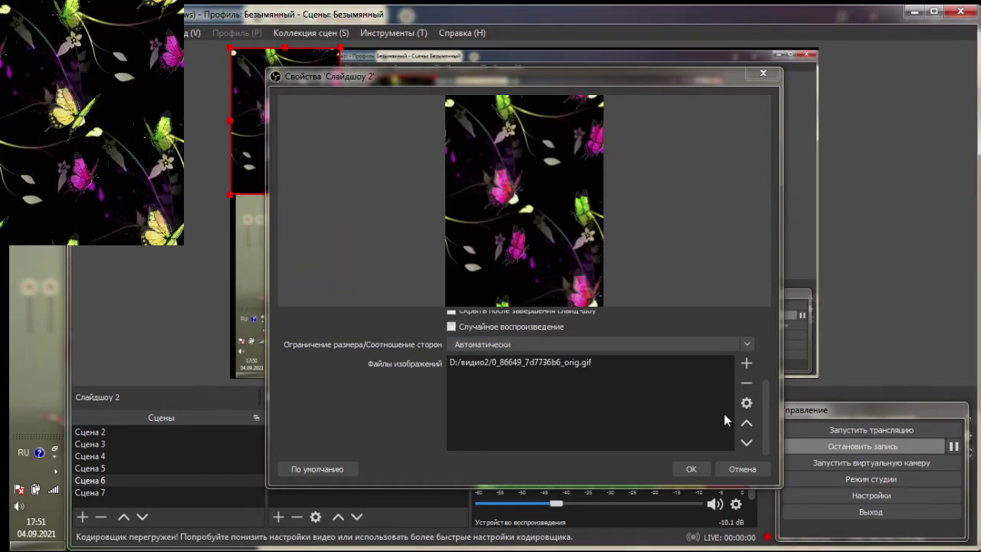
Add "001.gif" and "9640d819e8e30f927508b9c1add2cbf5.gif" to the image files of "Слайдшоу 2" and accept its properties
left_click(746, 363)
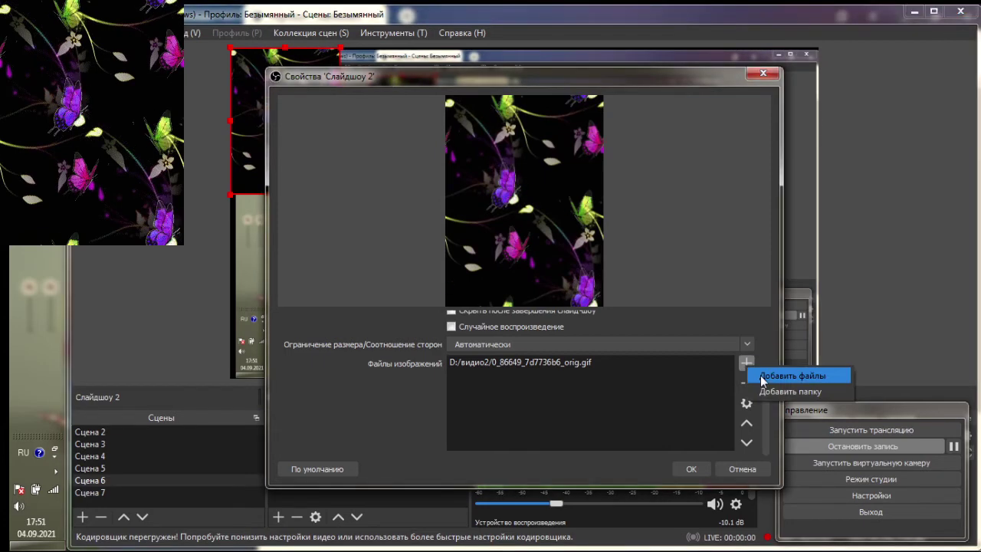
left_click(770, 374)
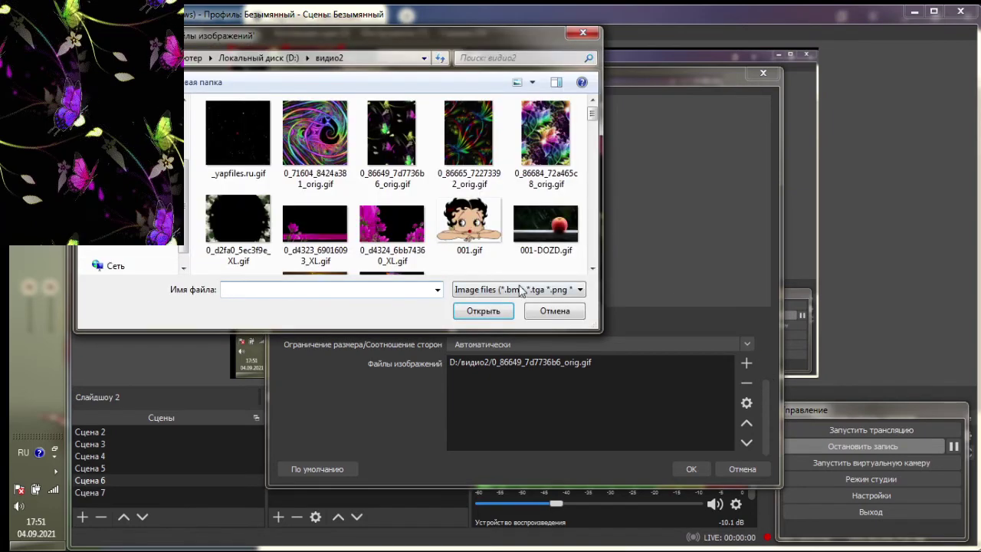
left_click(458, 239)
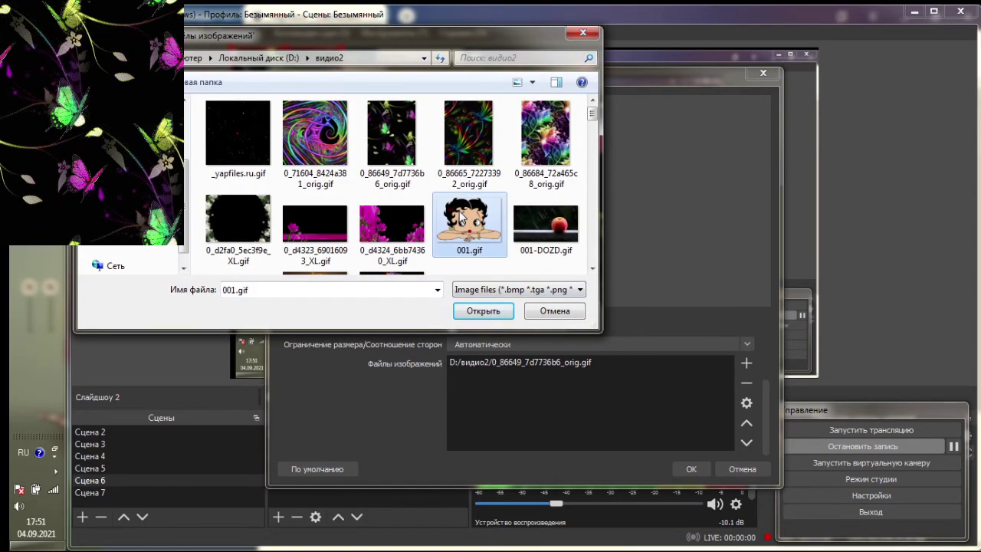
left_click(489, 311)
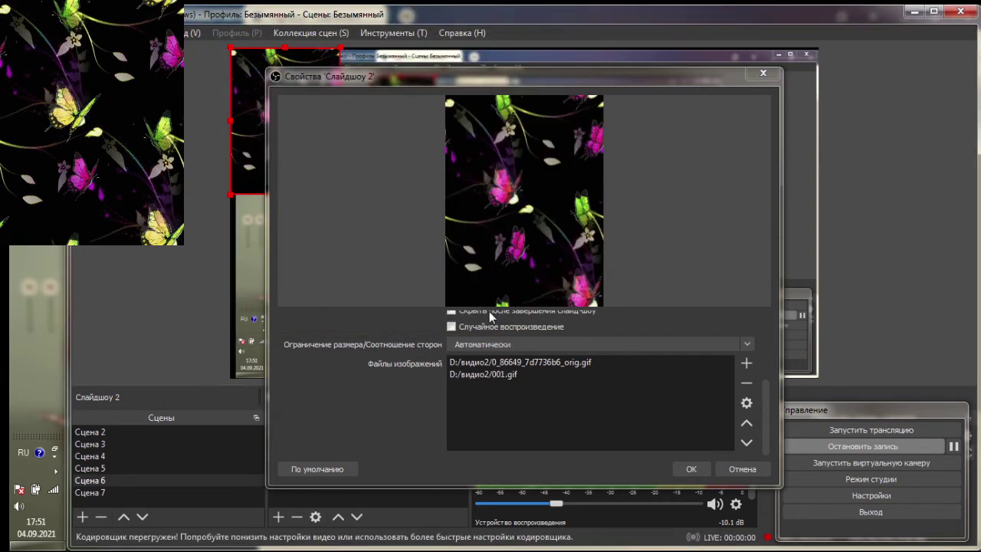
left_click(747, 363)
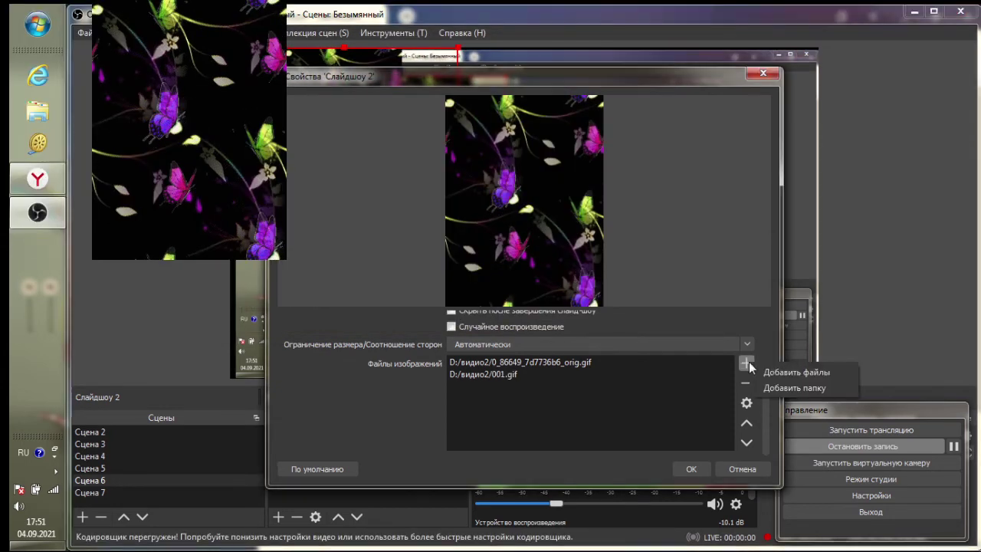
left_click(774, 372)
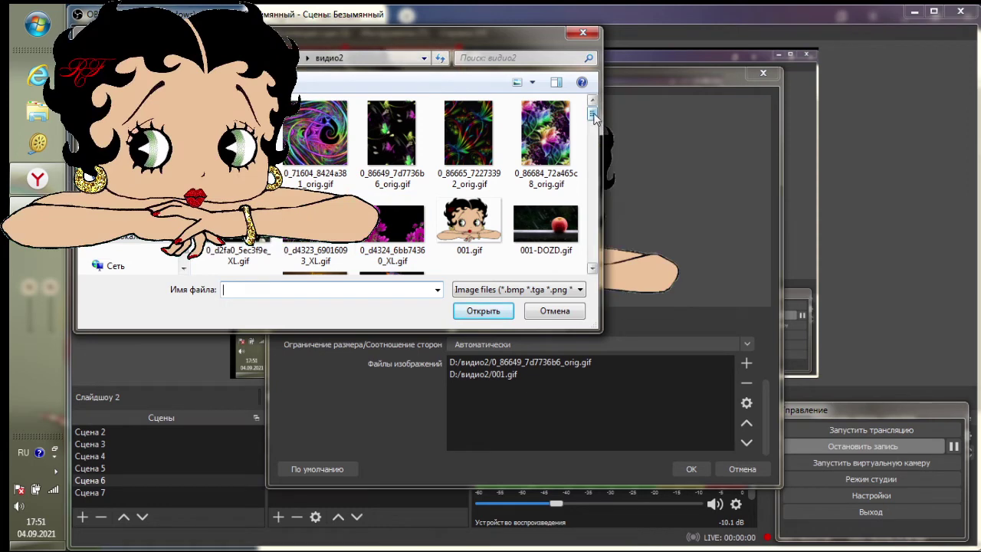
scroll(594, 122, "down", 1)
scroll(594, 123, "down", 3)
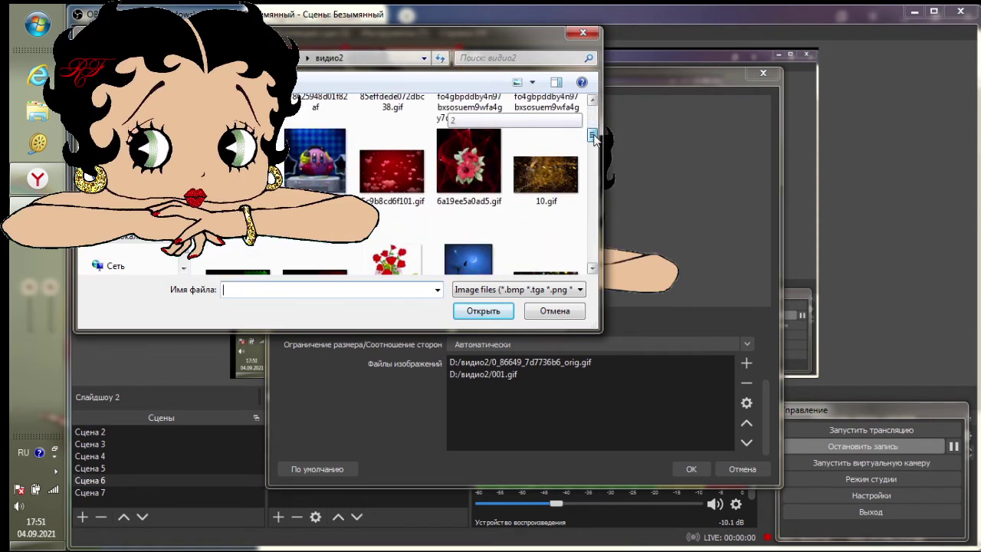
mouse_move(595, 150)
left_mouse_down()
mouse_move(598, 167)
mouse_move(594, 159)
left_mouse_up()
left_click(460, 176)
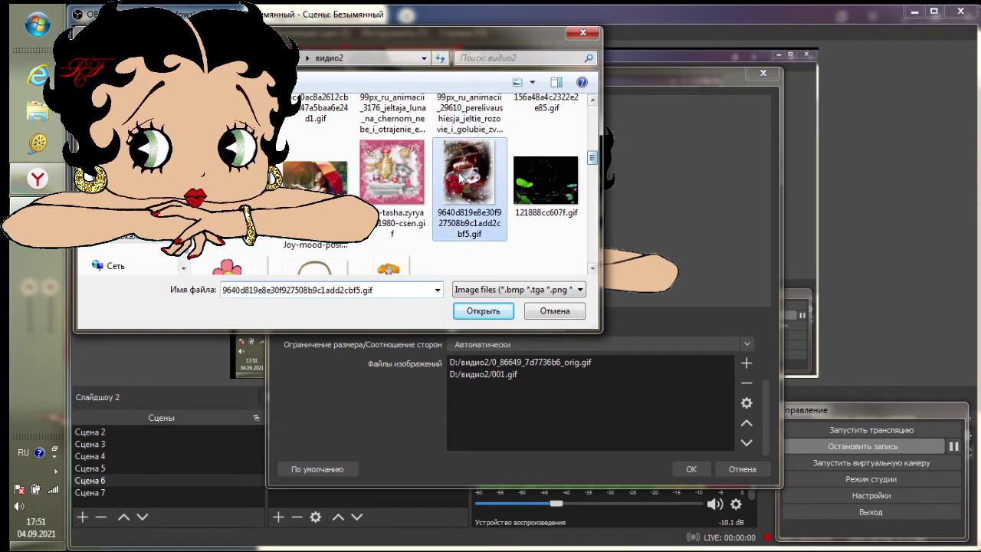
left_click(495, 312)
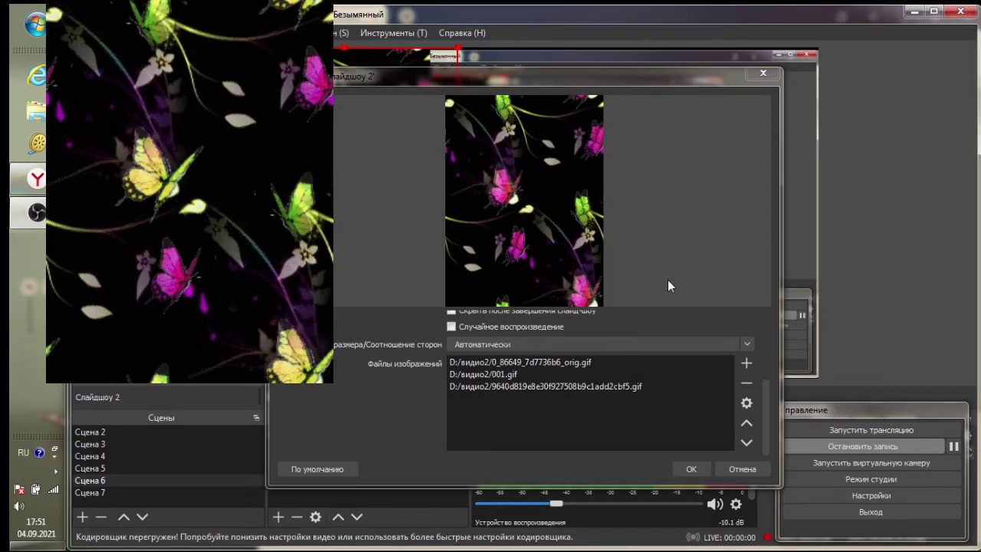
left_click(692, 468)
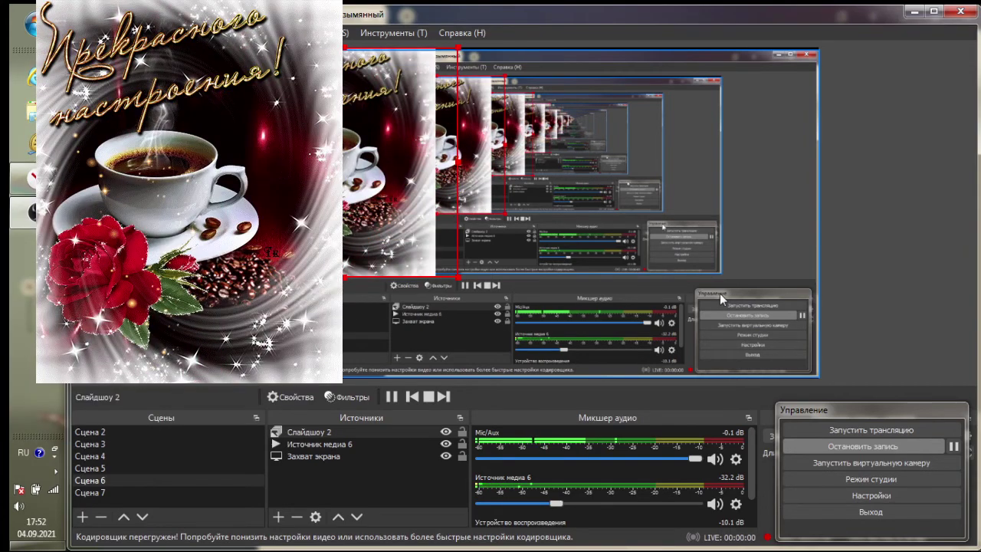
Look through the transform options of the "Слайдшоу 2" source, such as "Подогнать по размеру экрана", and deselect the source
left_click(871, 245)
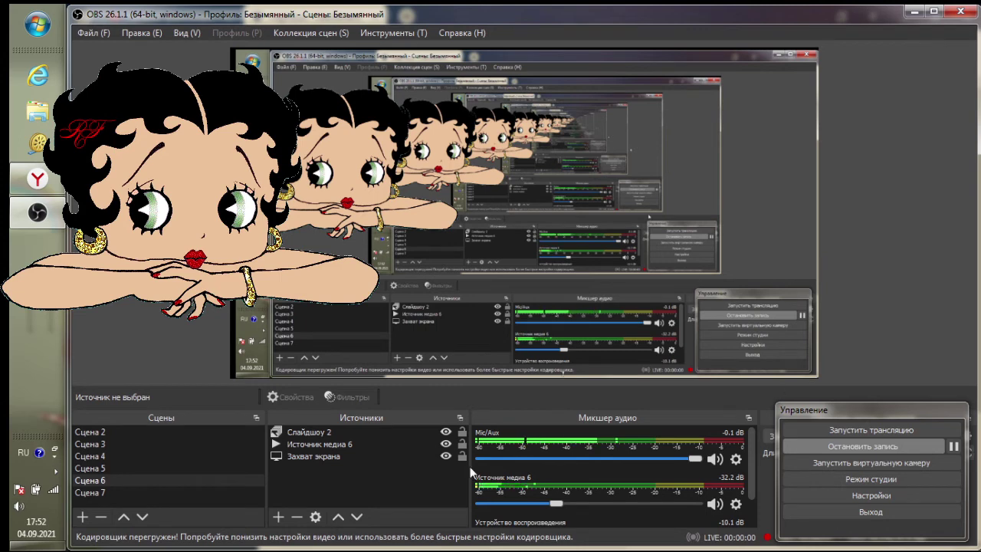
left_click(398, 432)
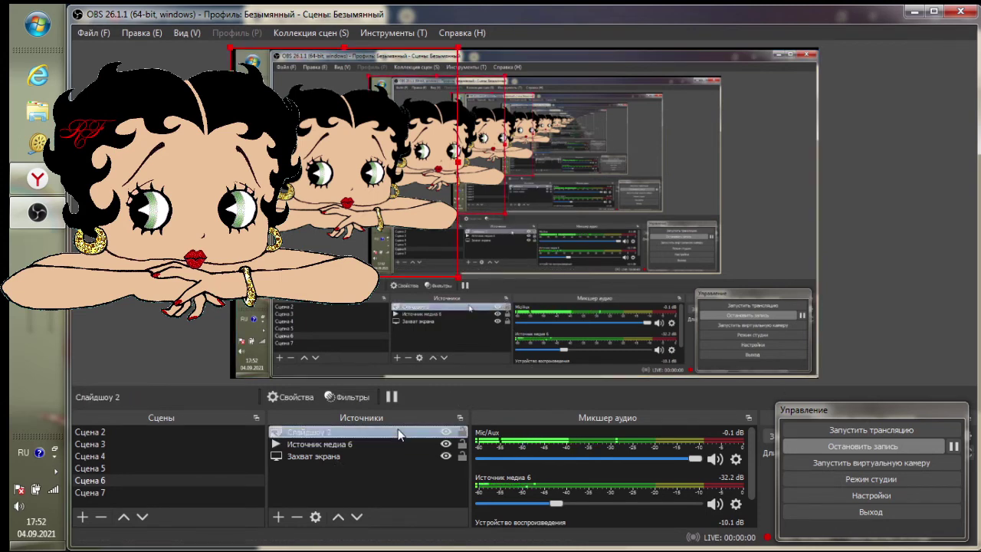
right_click(398, 434)
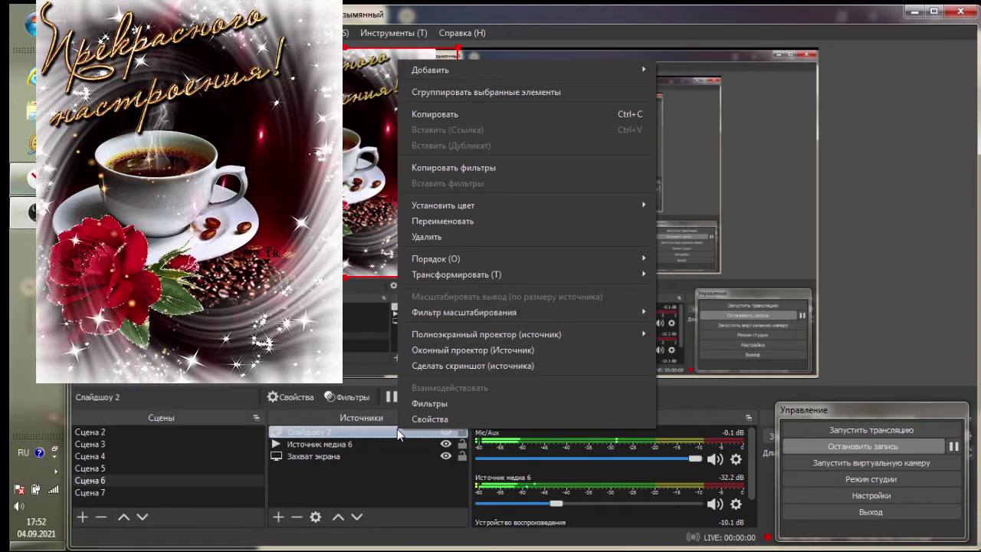
mouse_move(491, 274)
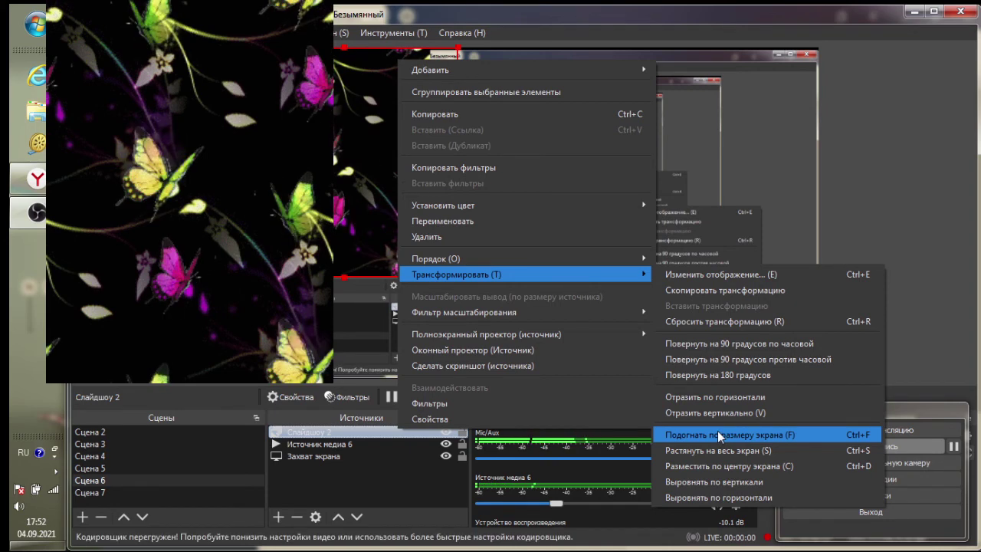
left_click(717, 431)
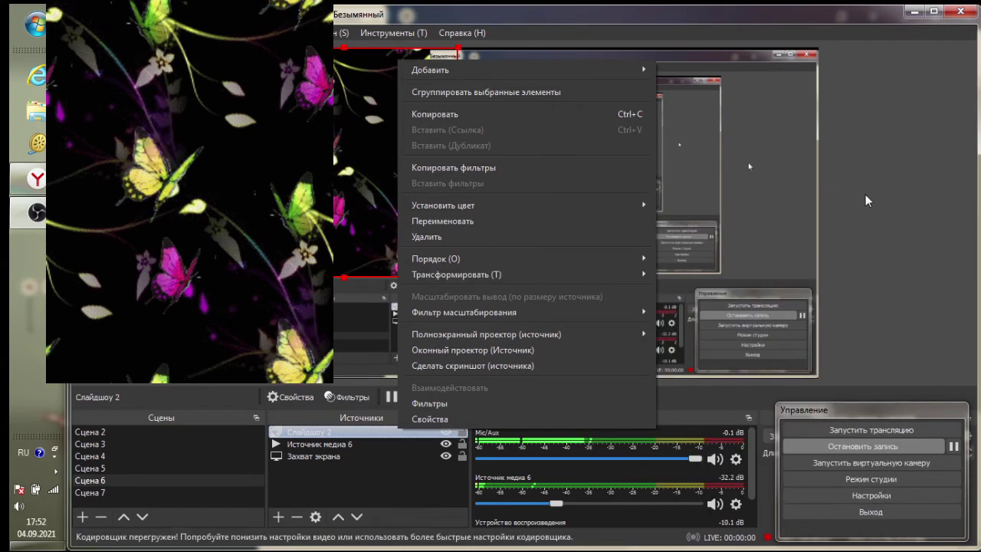
key("Escape")
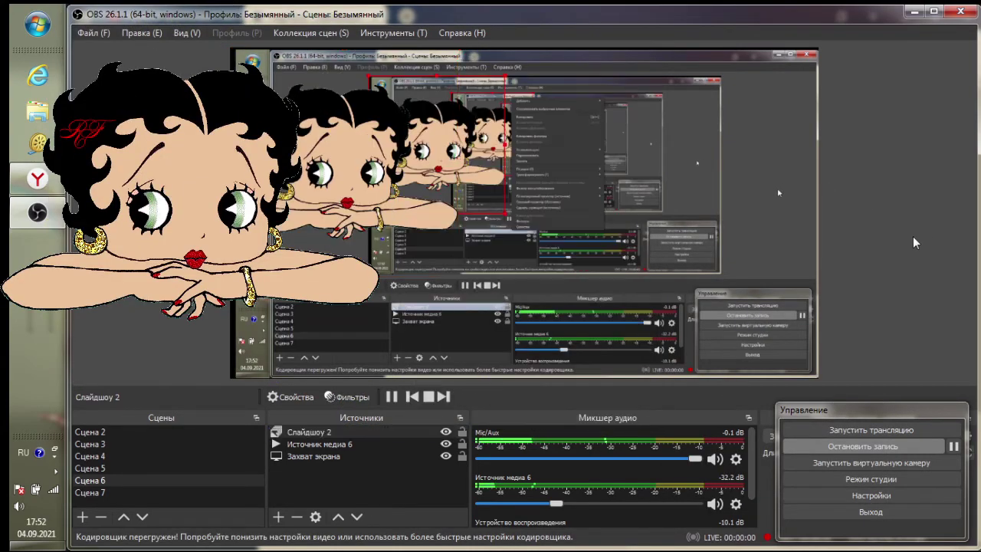
left_click(460, 484)
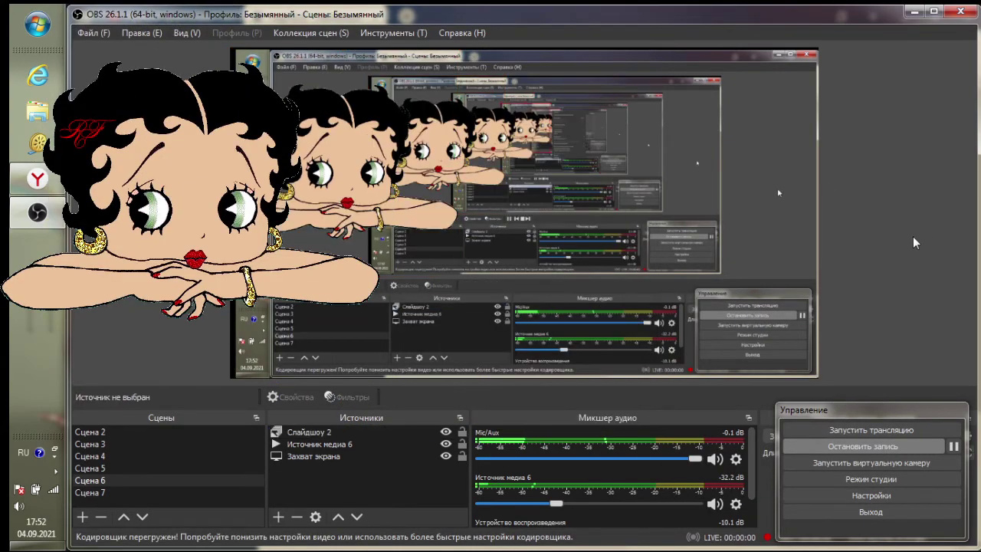
Delete the "Слайдшоу 2" source from the scene
left_click(391, 431)
right_click(391, 431)
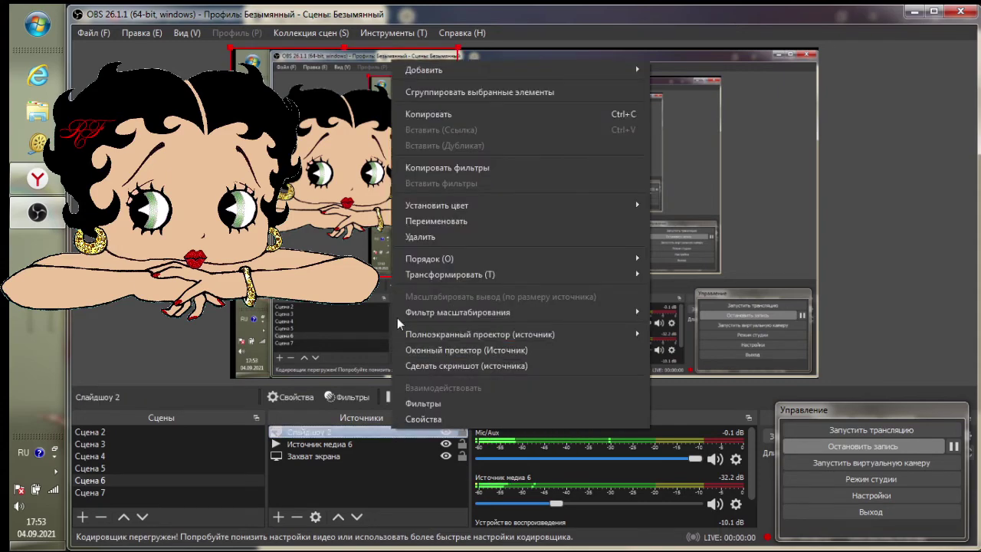
left_click(418, 236)
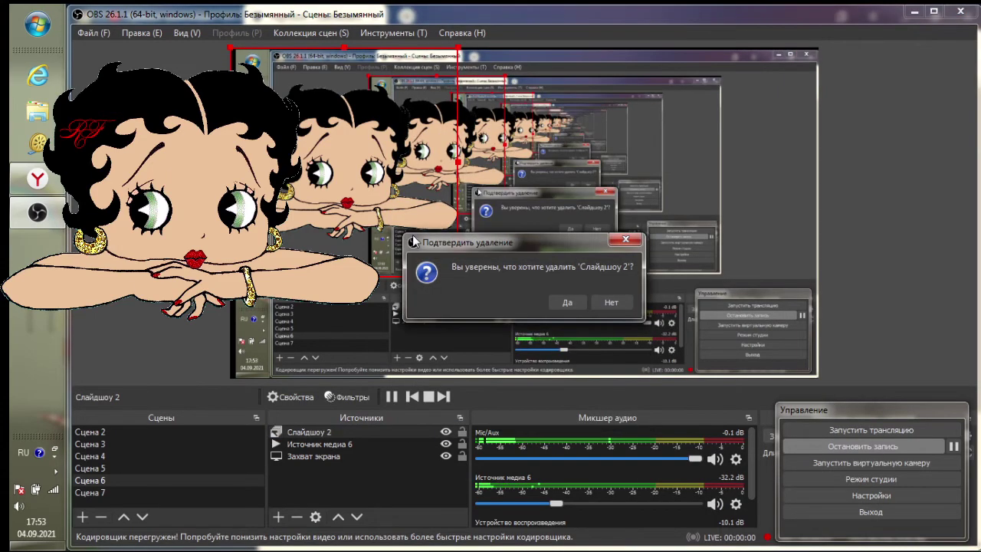
left_click(569, 302)
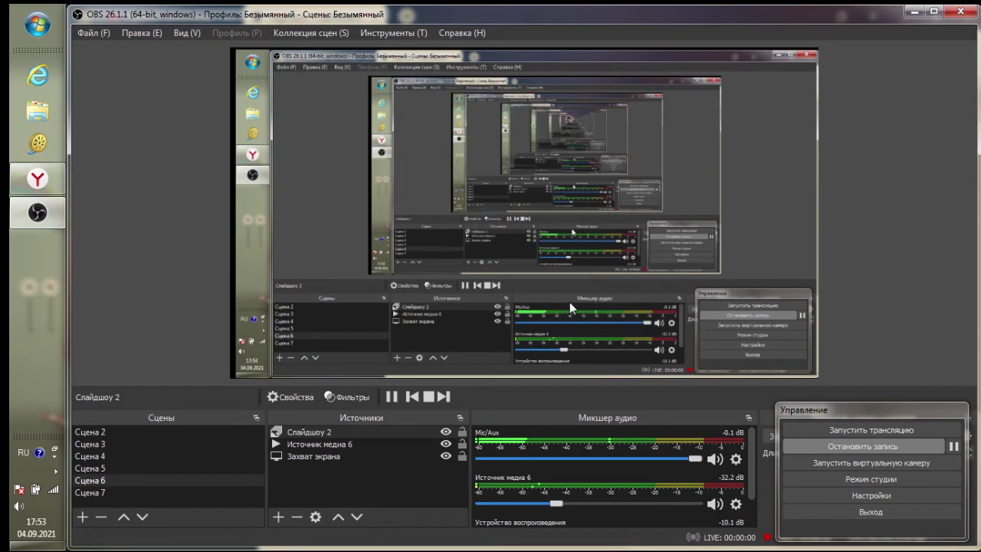
Add a new video capture device source "Устройство захвата видео" to the scene with its default properties
left_click(278, 518)
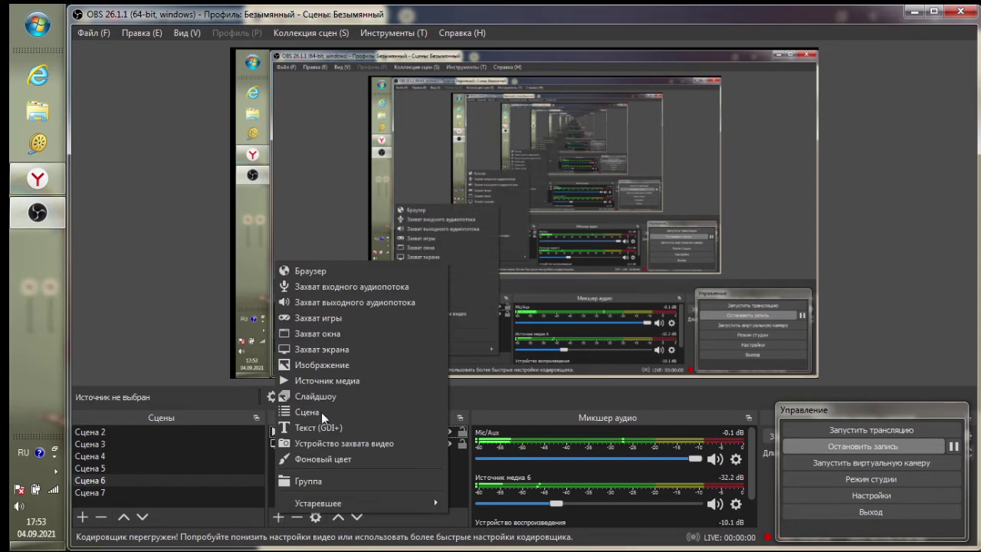
left_click(391, 441)
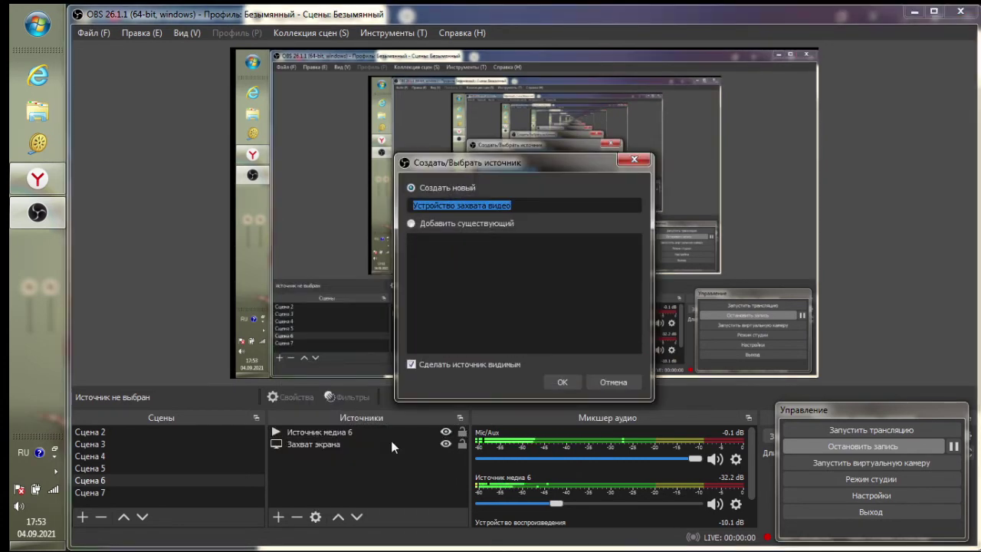
left_click(568, 380)
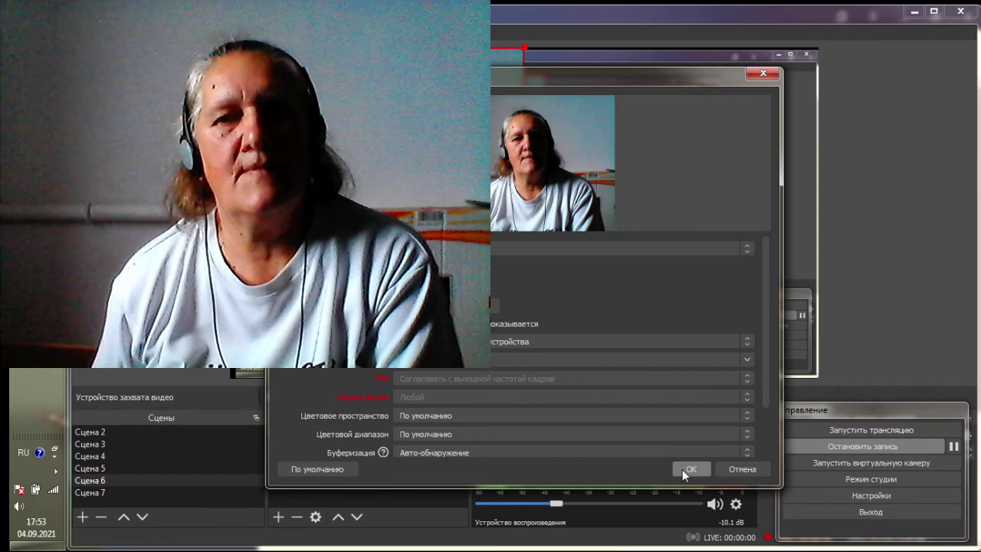
left_click(686, 466)
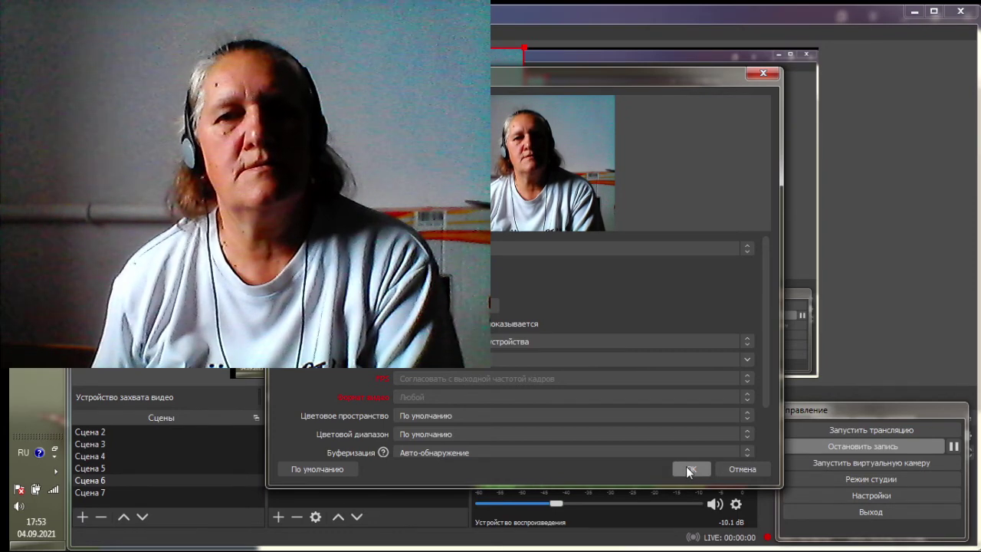
left_click_drag(627, 487, 618, 342)
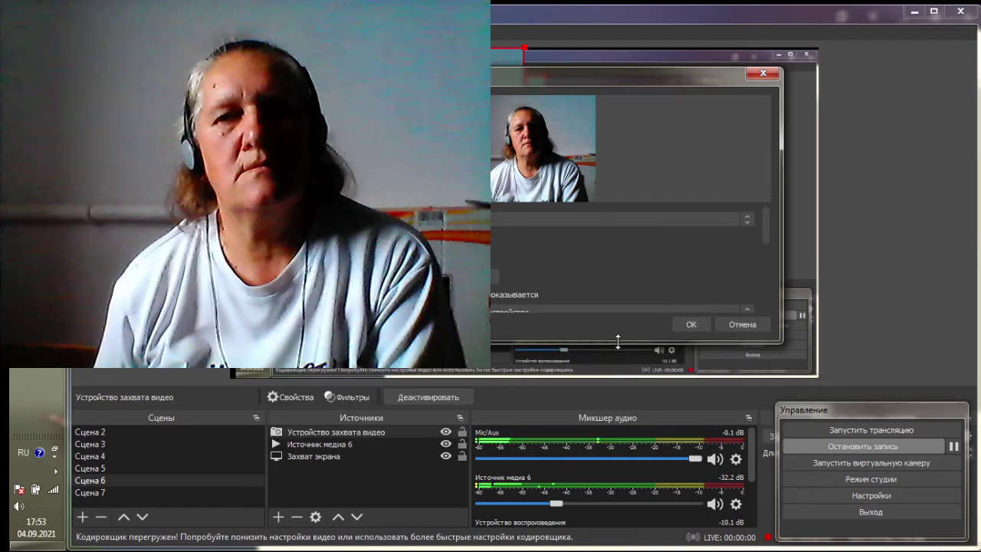
left_click(693, 325)
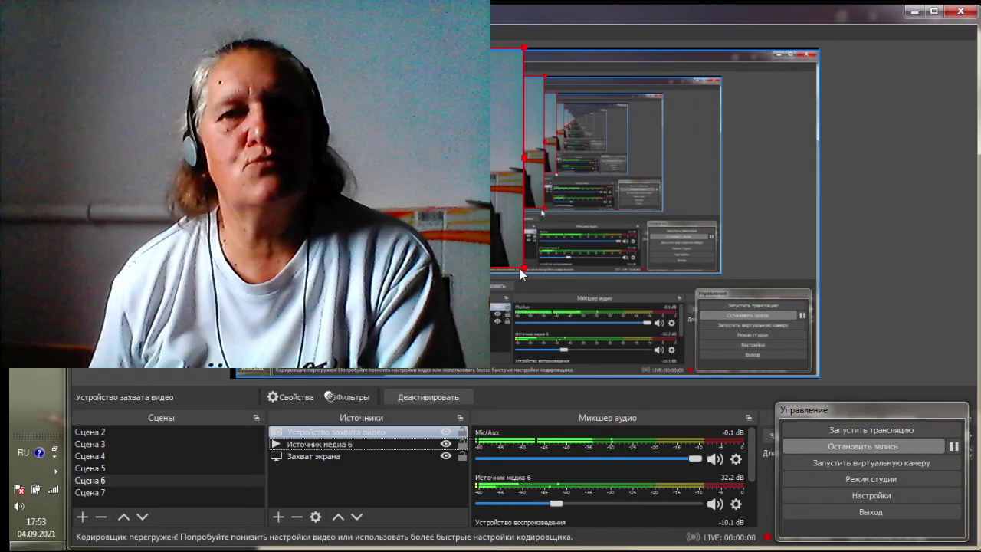
Shrink the webcam picture on the canvas and place it near the upper-left corner of the screen capture
left_click_drag(522, 270, 179, 134)
mouse_move(329, 129)
left_mouse_down()
mouse_move(289, 93)
mouse_move(734, 183)
mouse_move(758, 310)
mouse_move(678, 302)
mouse_move(484, 170)
mouse_move(329, 145)
mouse_move(729, 174)
mouse_move(336, 116)
left_mouse_up()
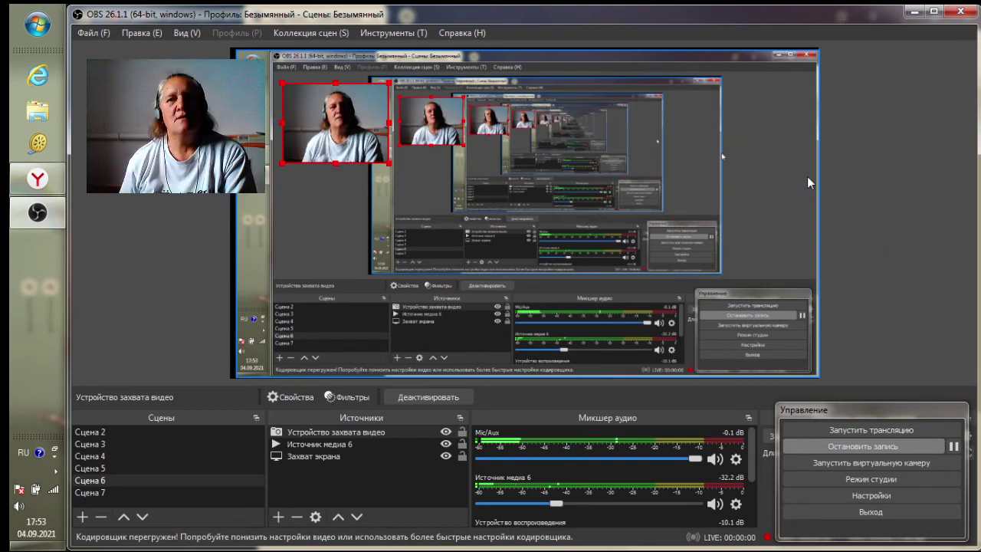
Clear the source selection on the canvas
left_click(754, 188)
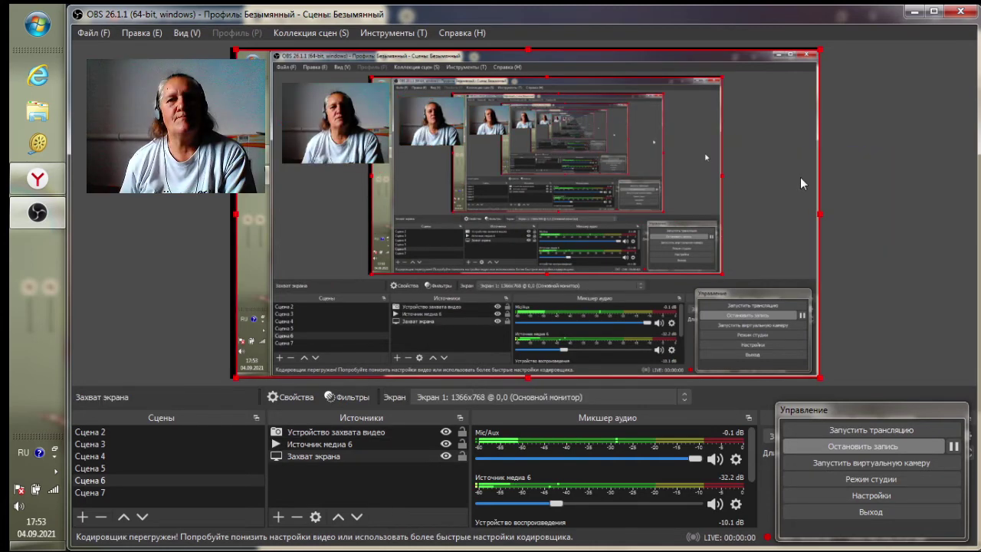
left_click(874, 186)
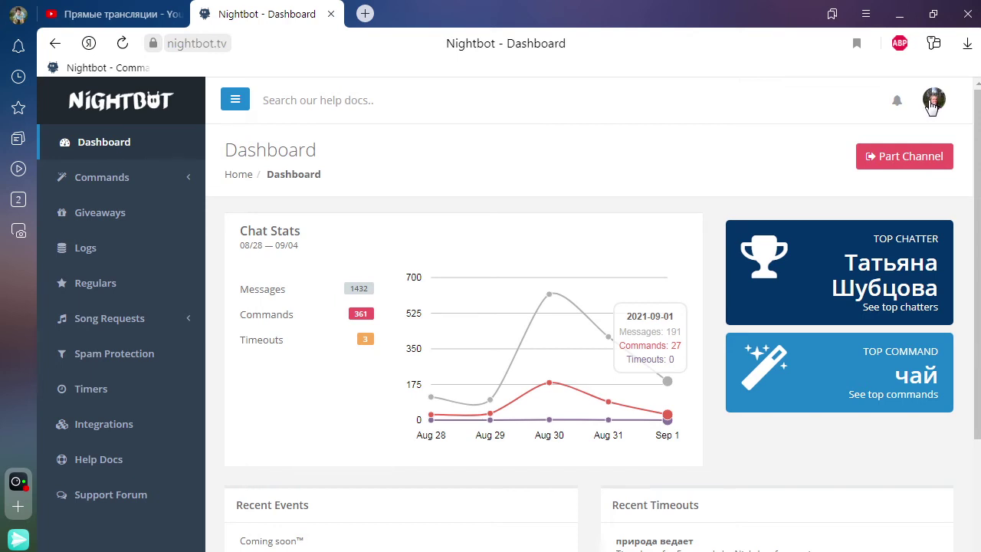
Switch to the YouTube Studio live stream page in the browser and copy the default stream key
left_click(110, 16)
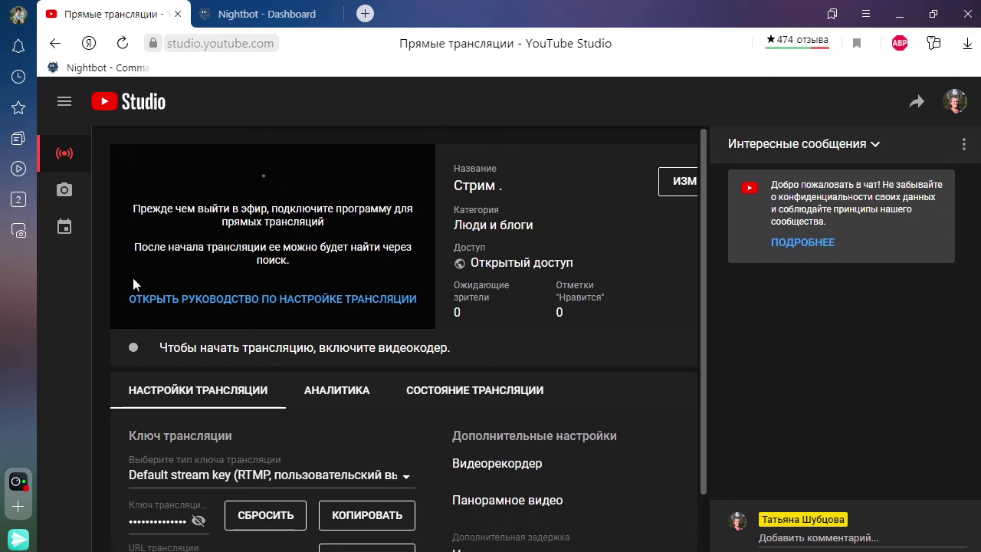
left_click(364, 521)
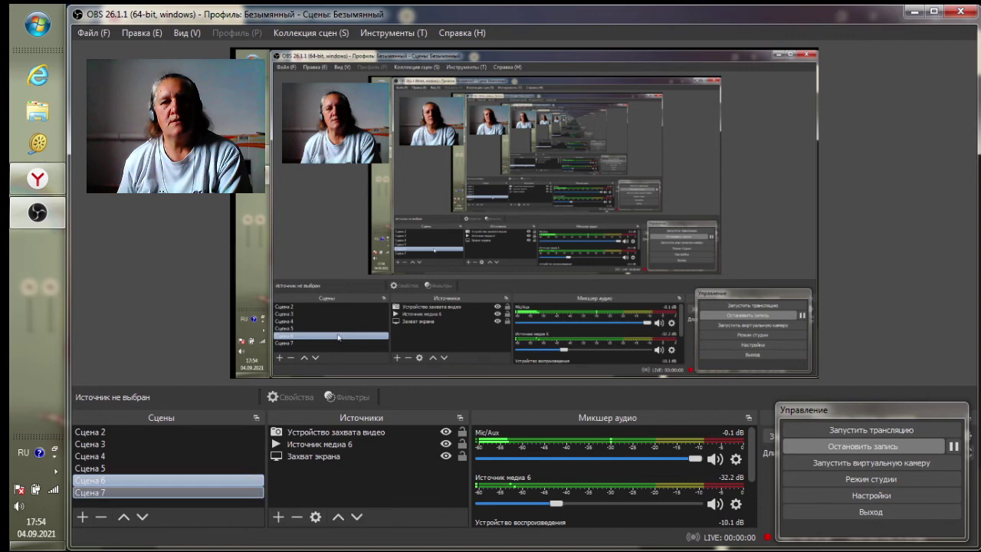
Return to OBS, open the program settings and make the settings window shorter and narrower
left_click(893, 495)
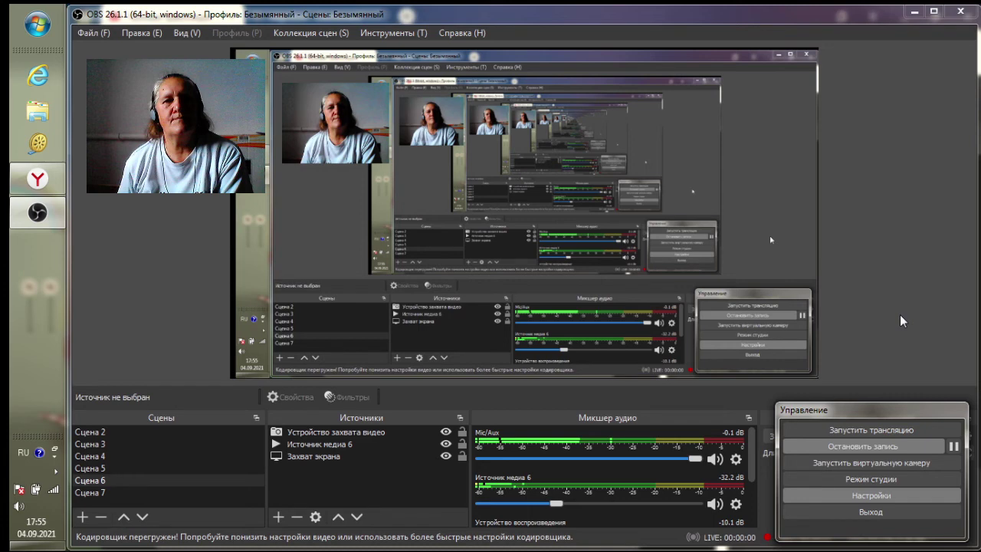
key("space")
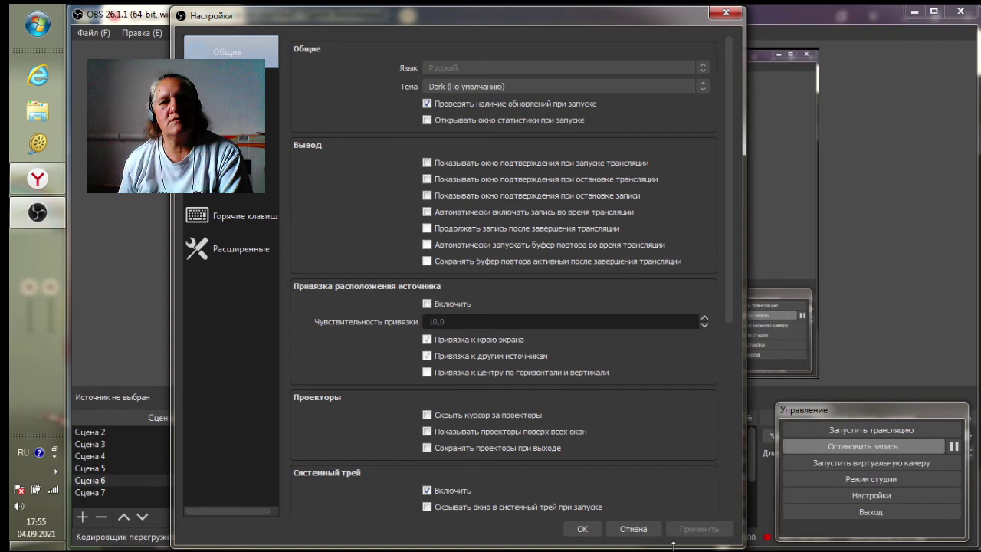
left_click_drag(673, 546, 666, 395)
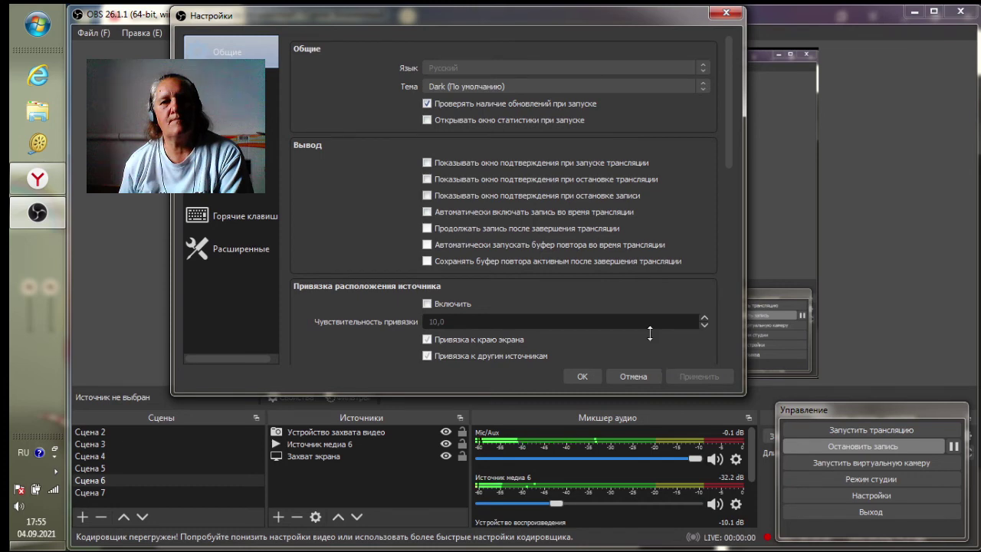
left_click_drag(650, 333, 566, 270)
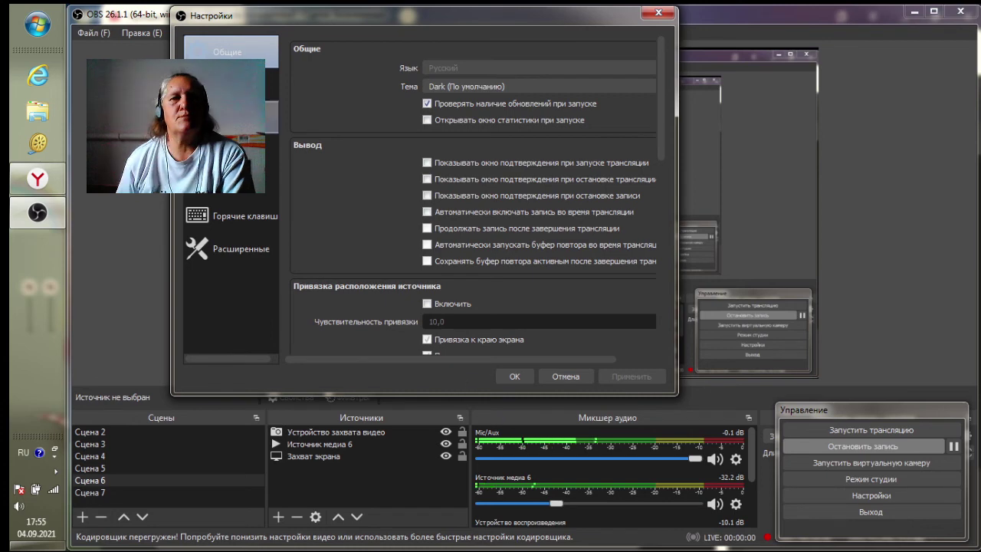
Replace the stream key in the YouTube - RTMP streaming settings with the copied key, apply it and close the settings
left_click(230, 85)
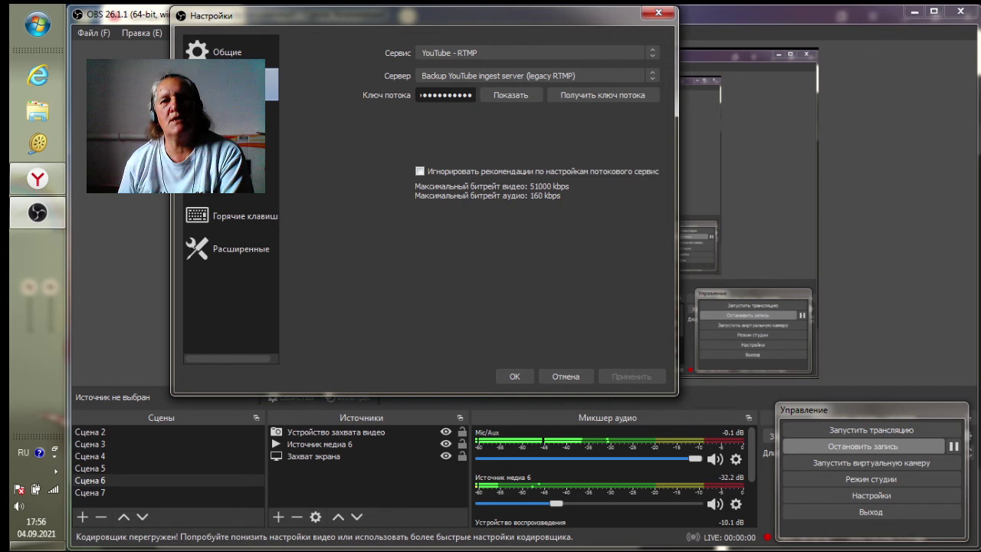
left_click(473, 93)
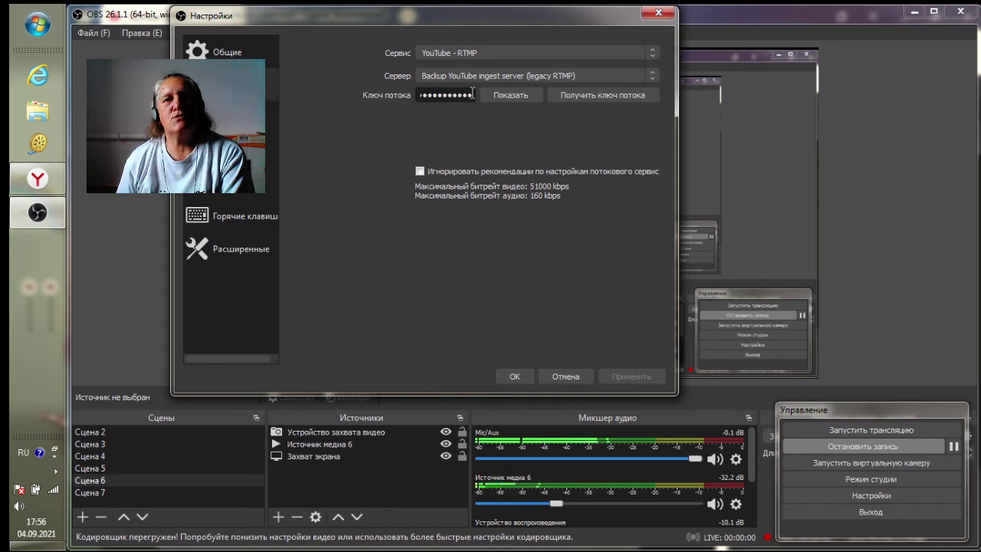
key("ctrl+v")
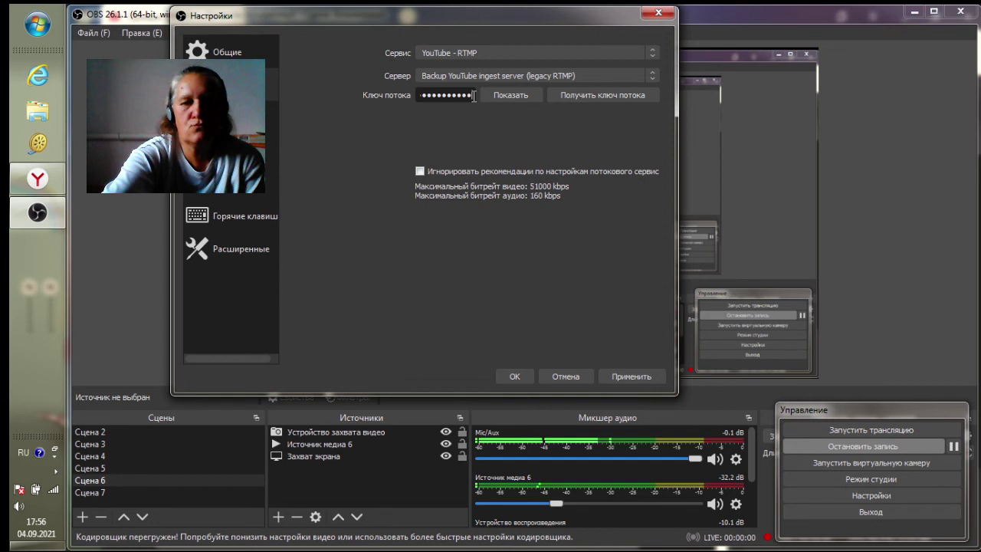
key("ctrl+a")
key("BackSpace")
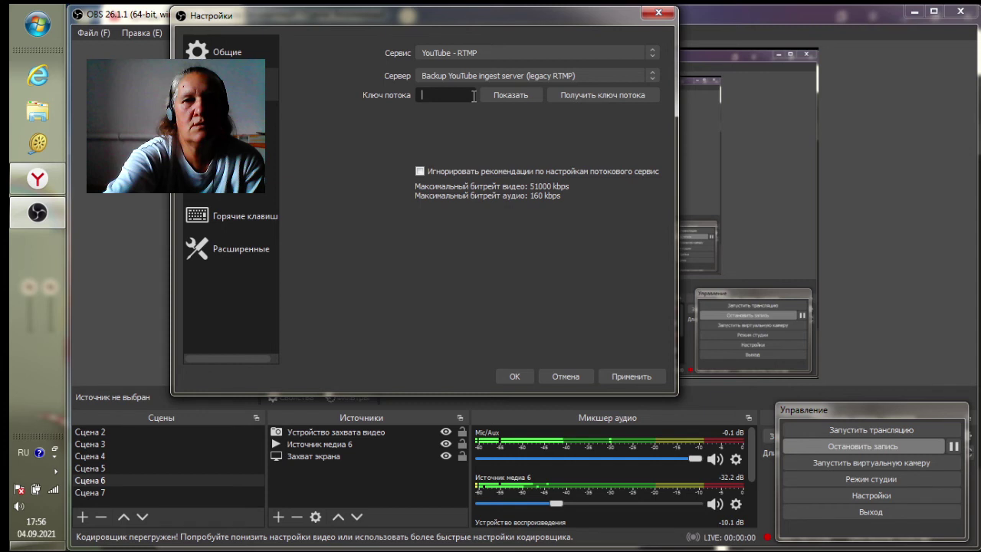
right_click(427, 97)
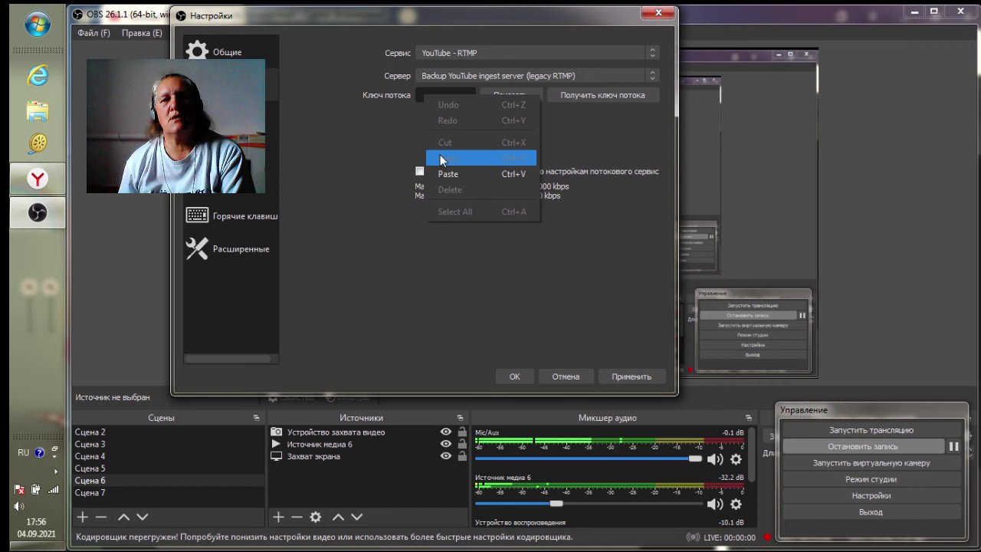
left_click(448, 174)
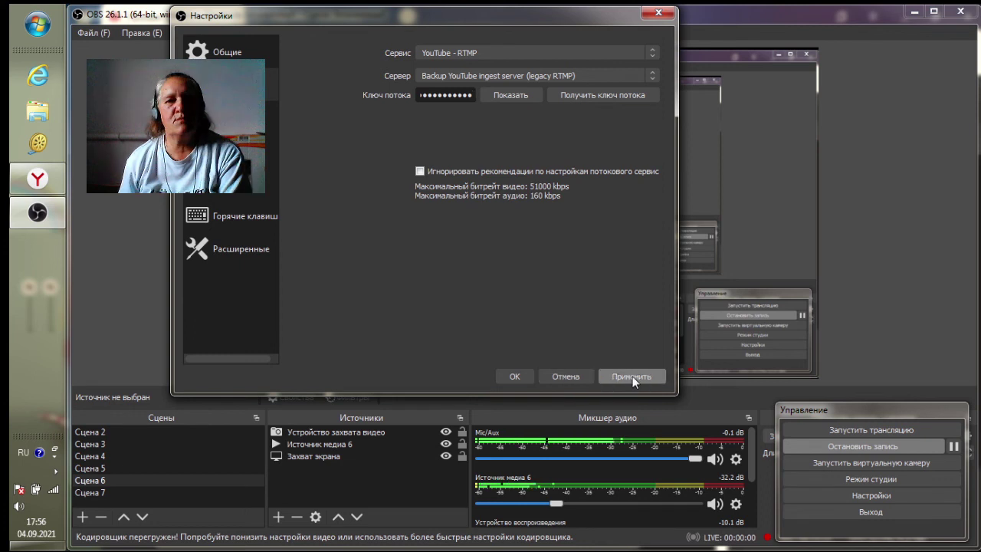
left_click(565, 376)
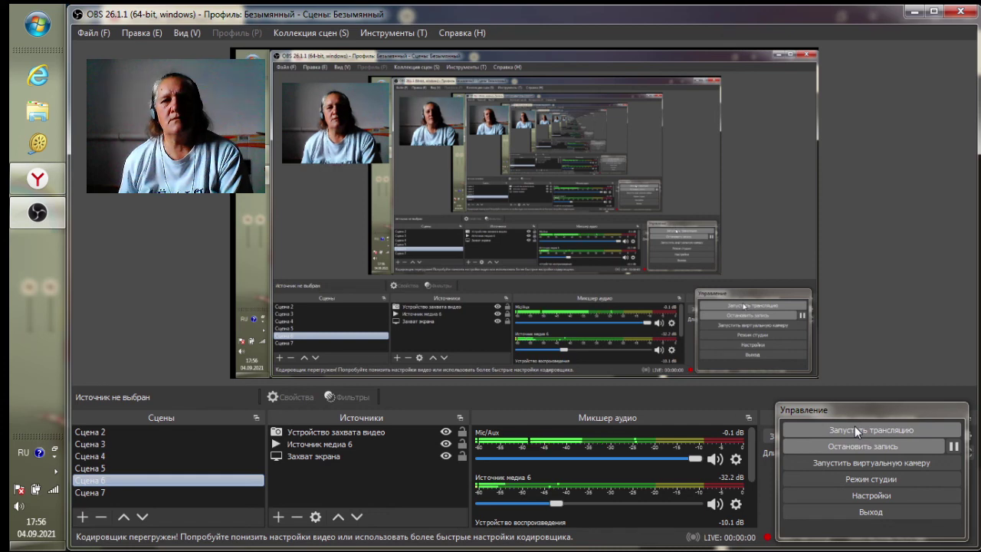
Bring the YouTube Studio live stream page back into view in the browser
left_click(38, 214)
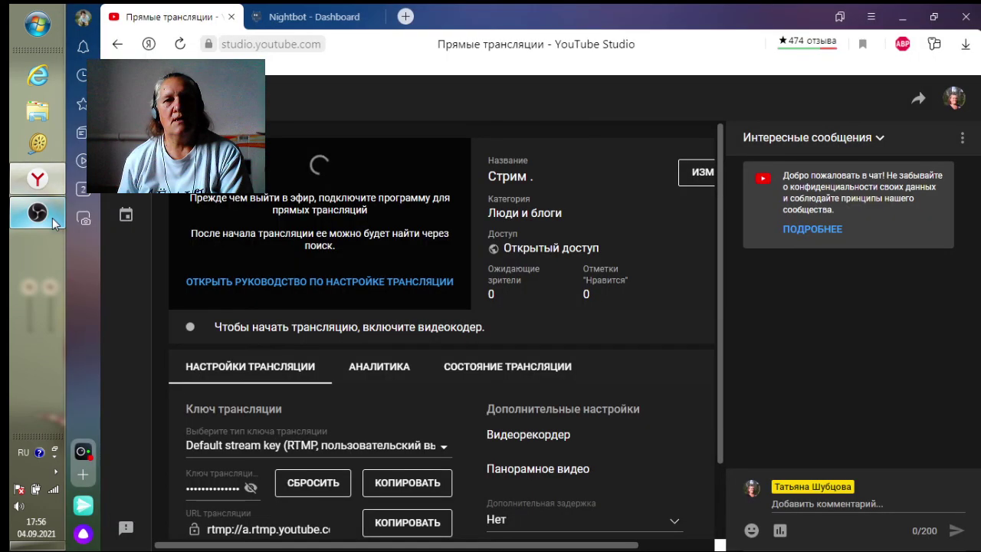